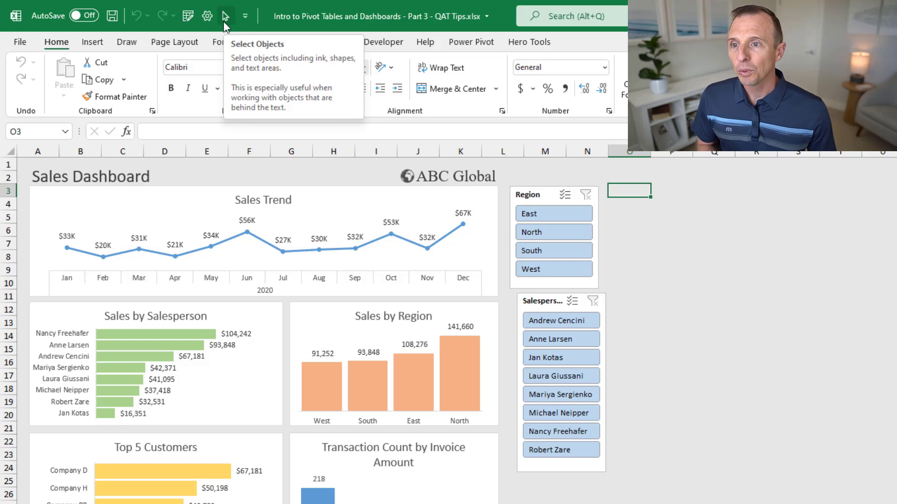
Turn on Select Objects and try box-selecting different groups of slicers and charts on the Sales Dashboard
click(225, 17)
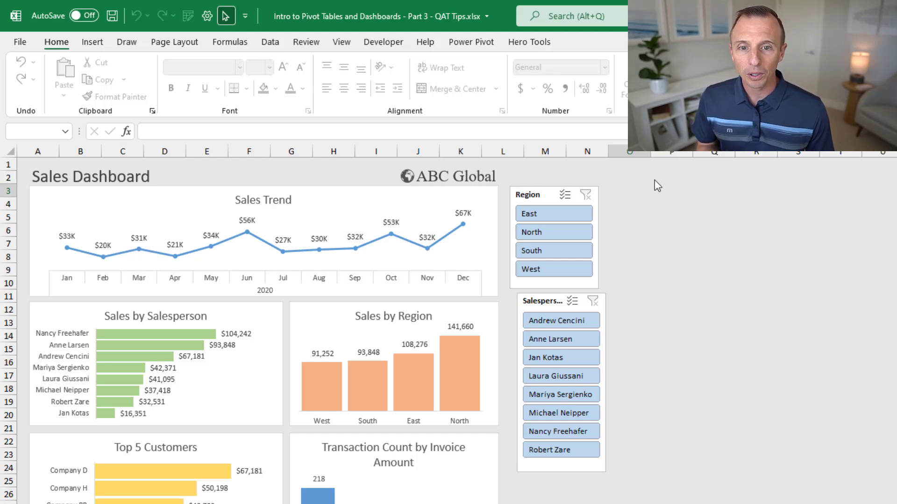
drag(655, 180, 495, 486)
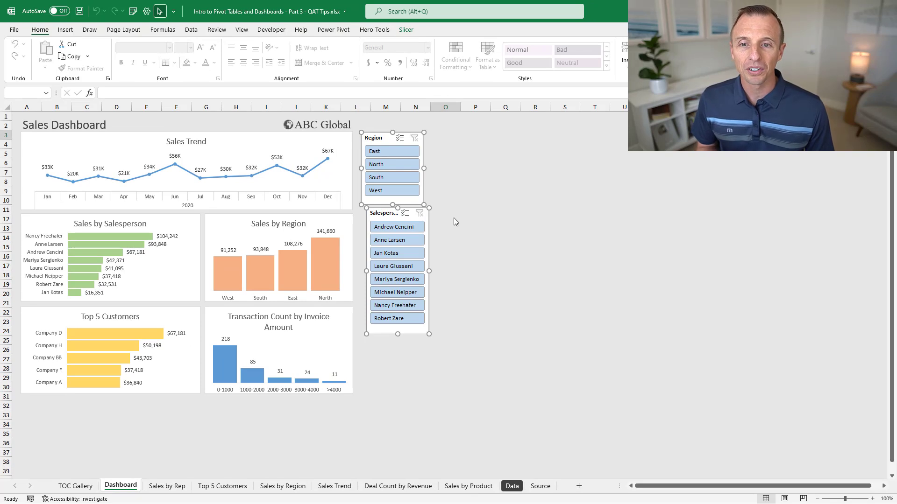
drag(468, 127, 2, 415)
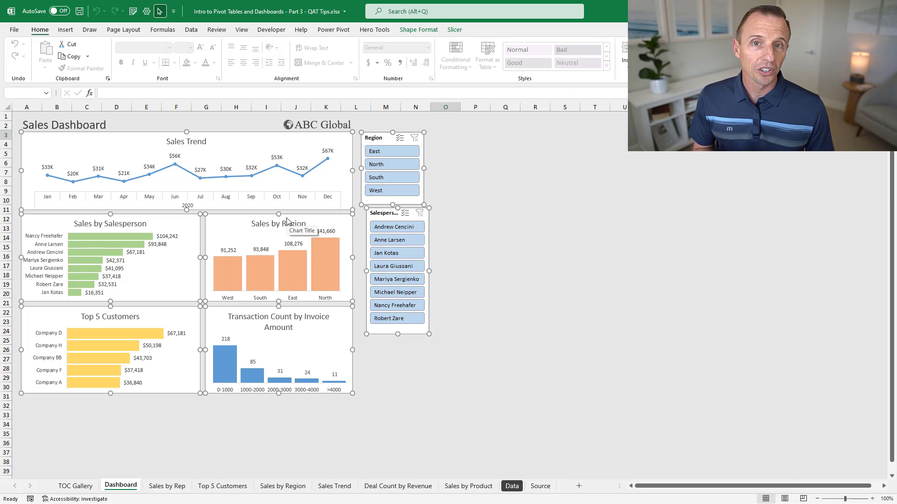
drag(461, 173, 357, 122)
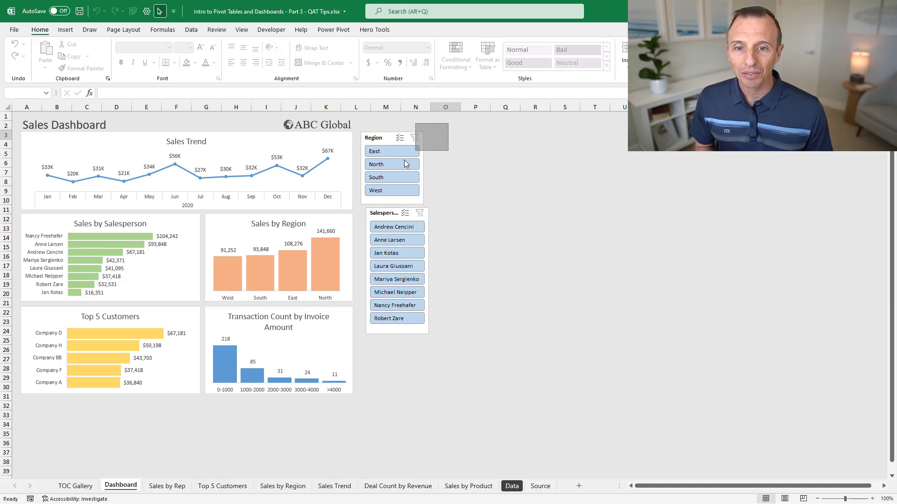
drag(405, 160, 355, 211)
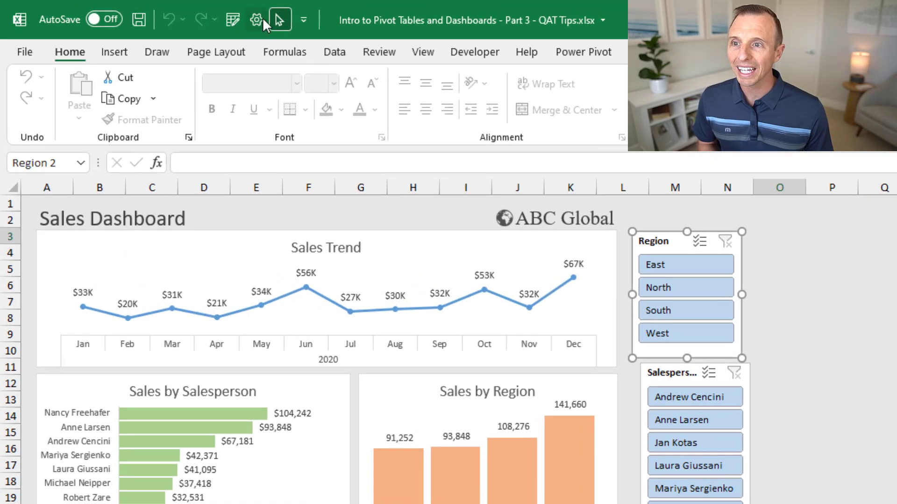
Try to add the Select Objects command from the All Commands list to the Quick Access Toolbar for all documents
right_click(264, 18)
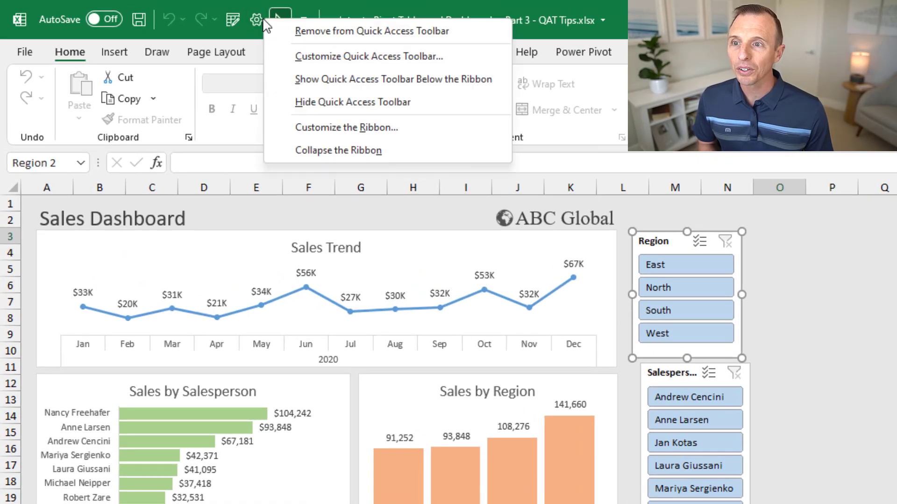
click(298, 60)
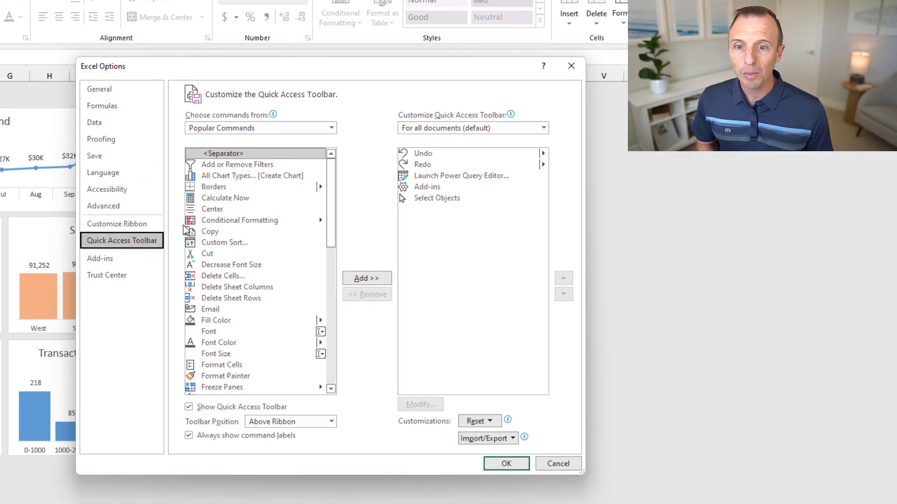
click(332, 128)
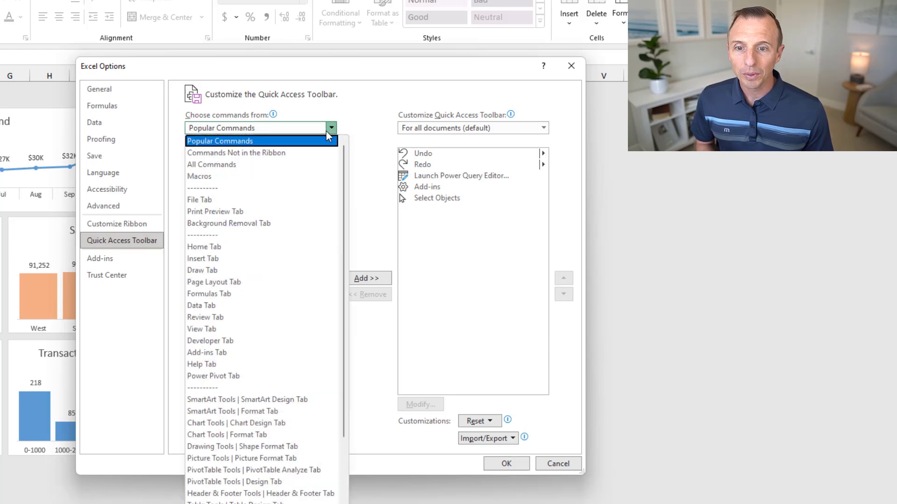
click(212, 166)
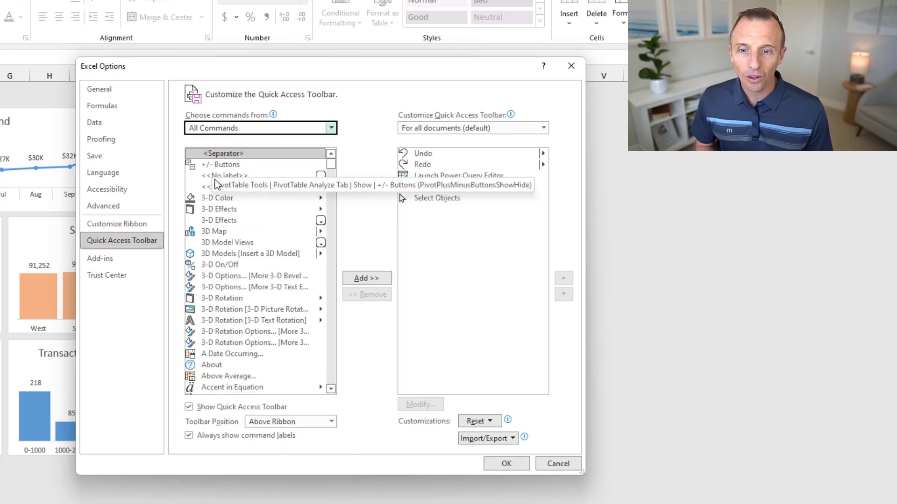
click(223, 175)
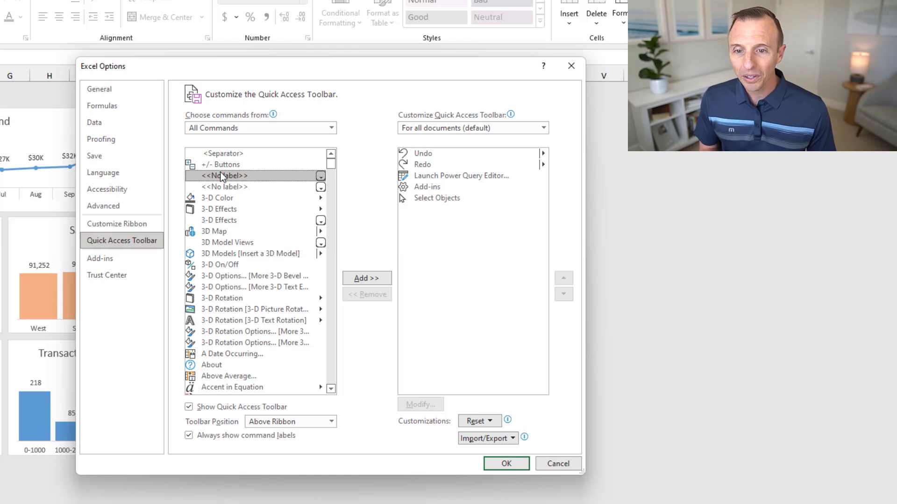
key(s)
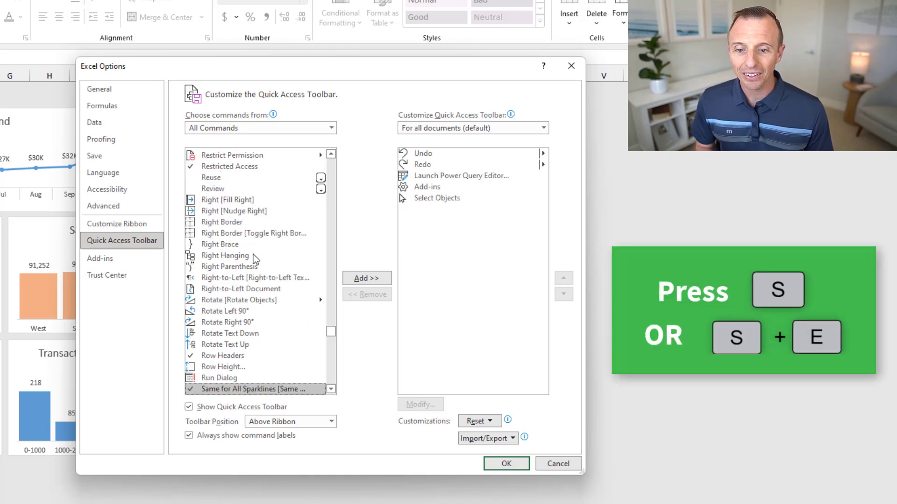
scroll(254, 286, down, 10)
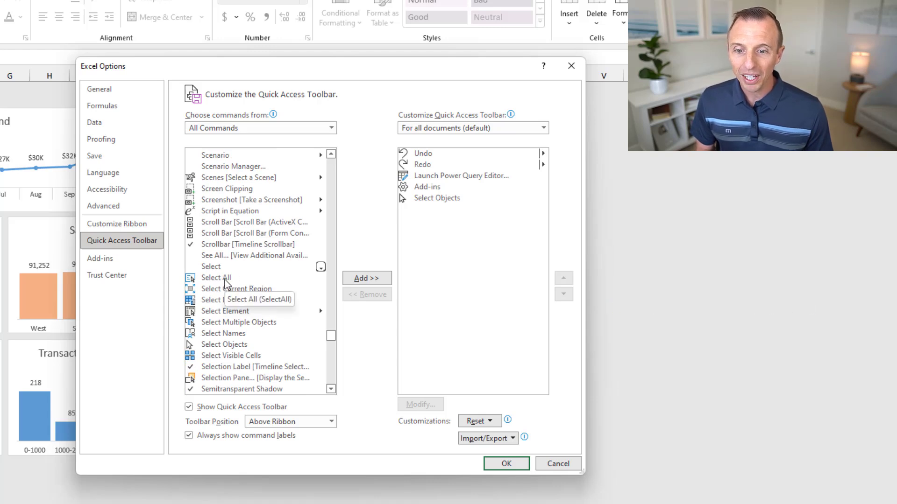
click(213, 347)
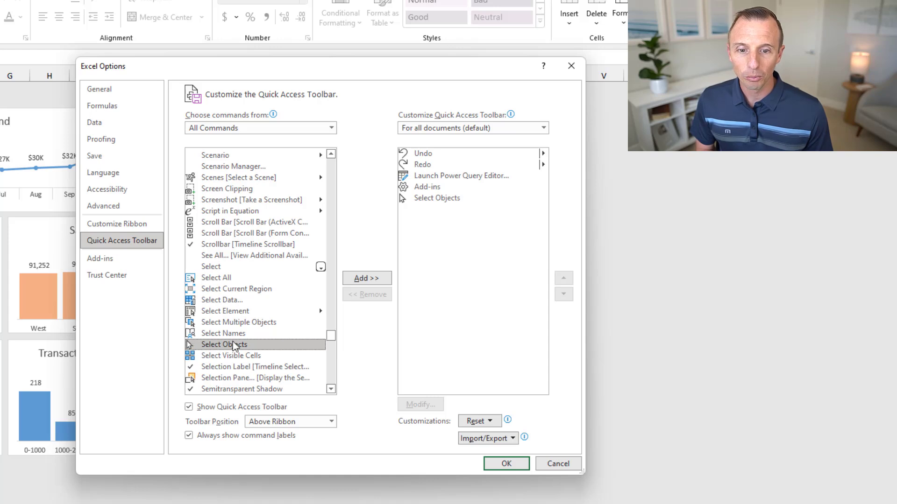
click(360, 278)
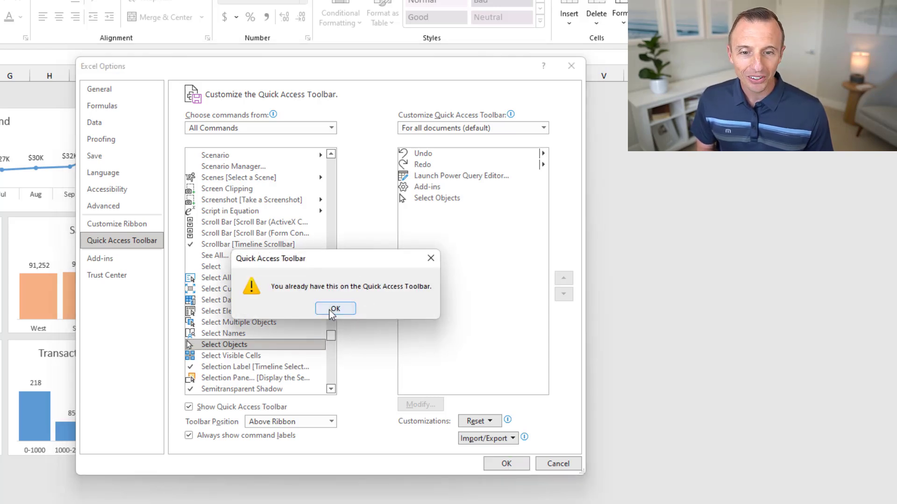
click(332, 310)
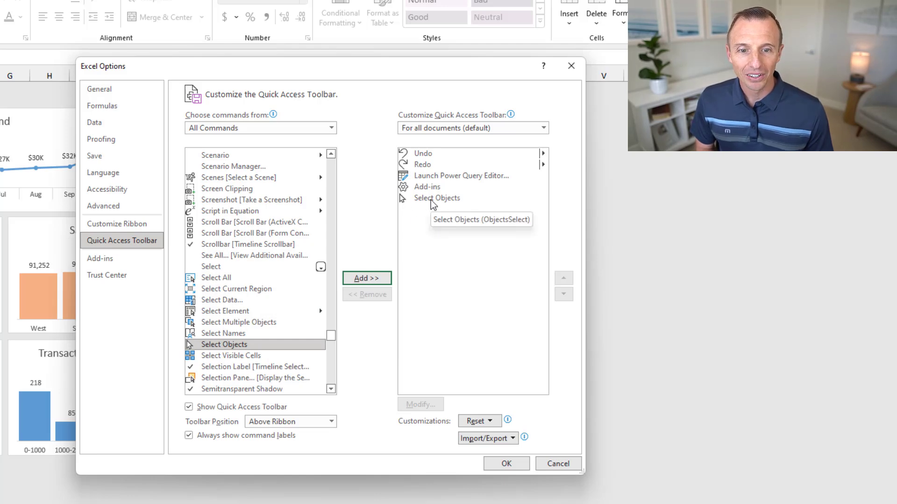
click(500, 463)
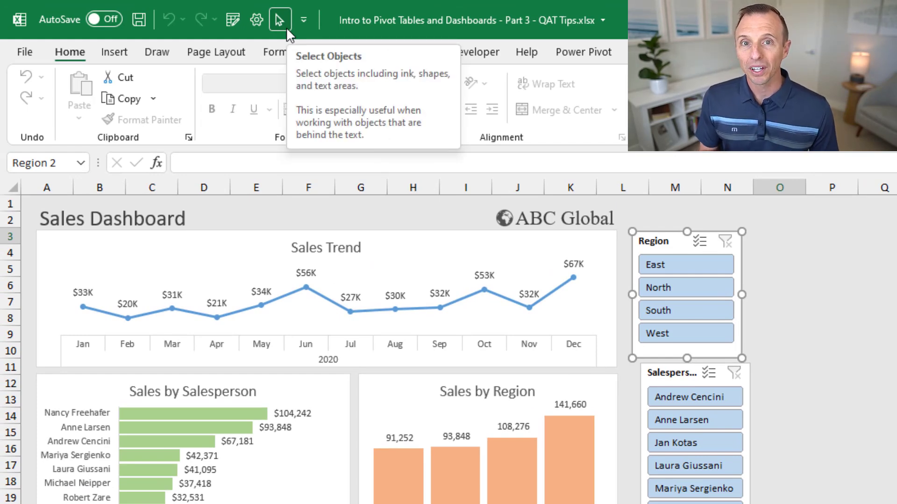
Deselect the Region slicer and turn off Select Objects mode to return to normal cell selection
click(283, 26)
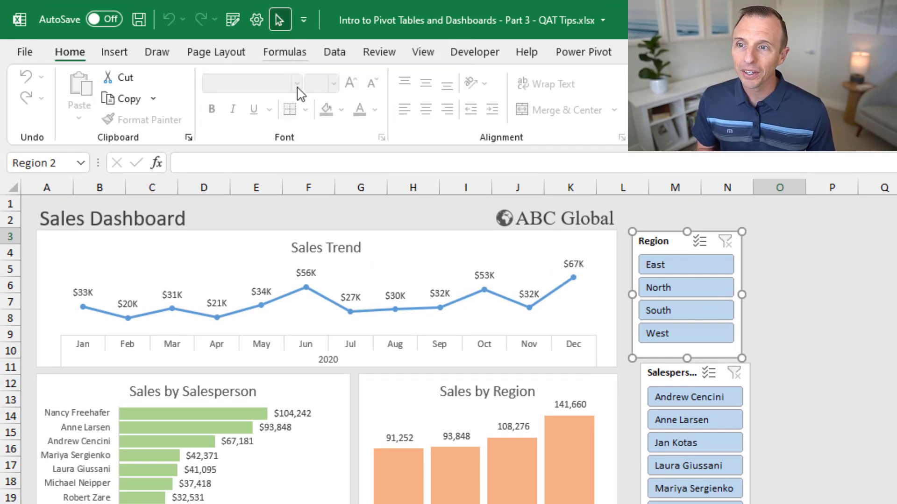
click(822, 252)
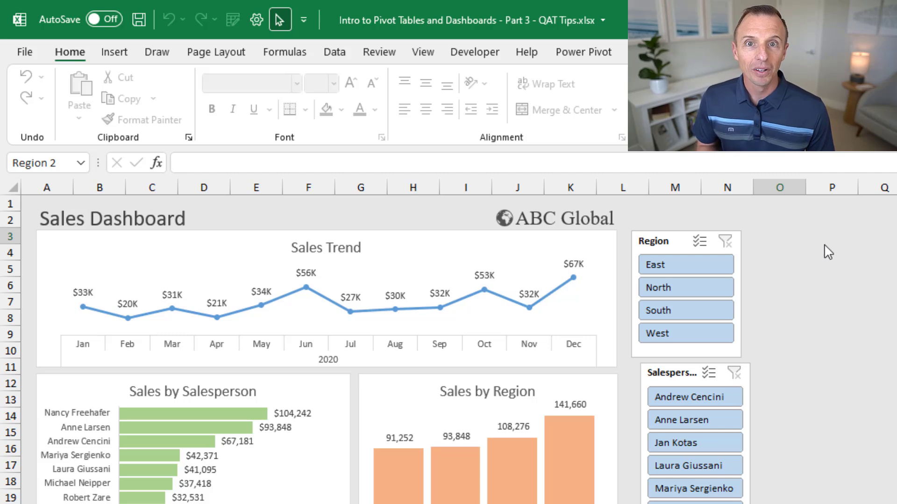
click(278, 20)
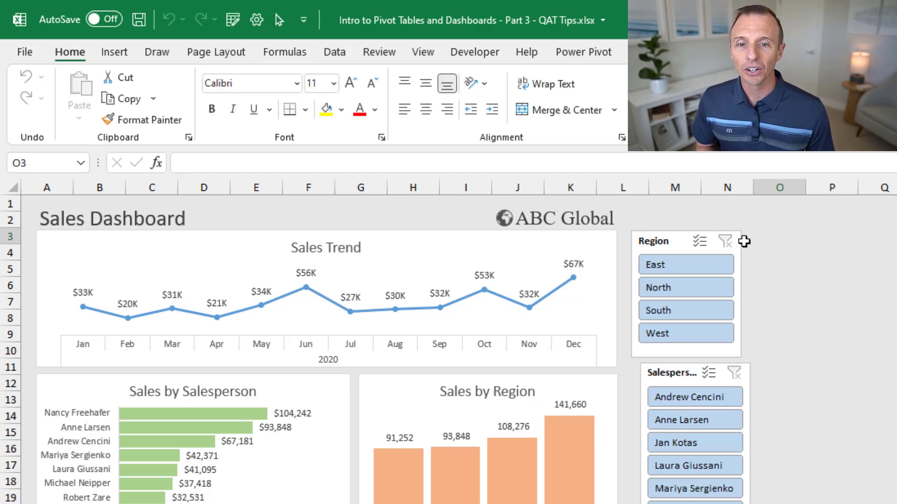
click(773, 251)
click(830, 276)
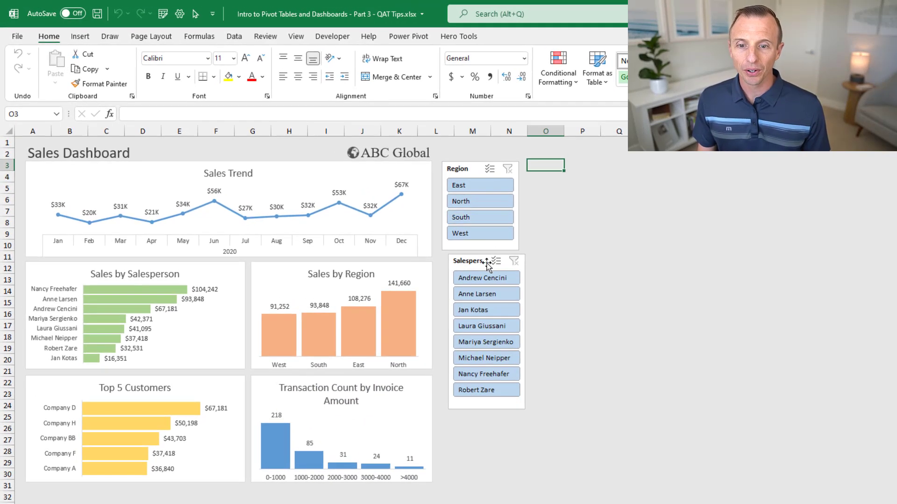
Select the Region and Salesperson slicers together and add their Align command to the Quick Access Toolbar
click(475, 164)
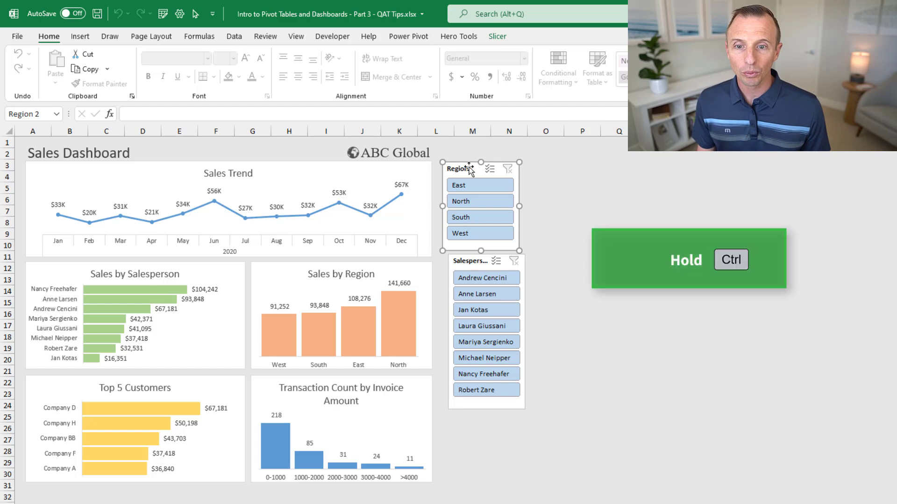
ctrl+click(466, 257)
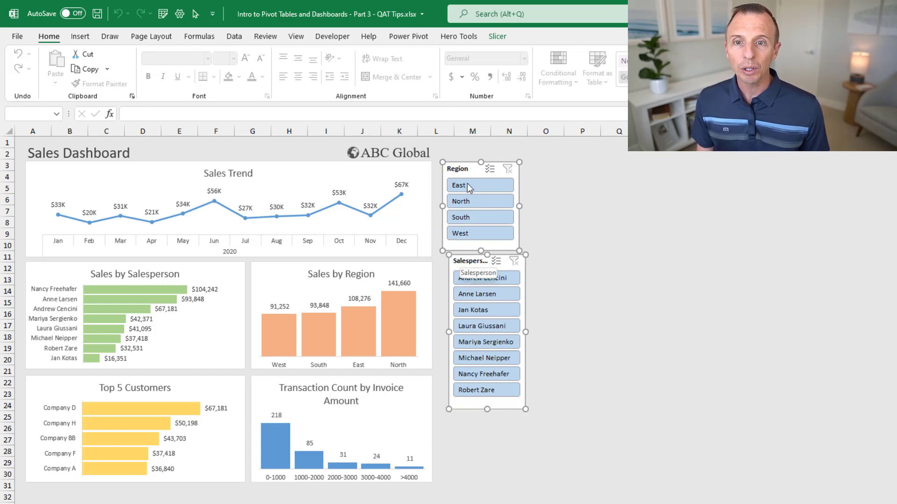
click(497, 37)
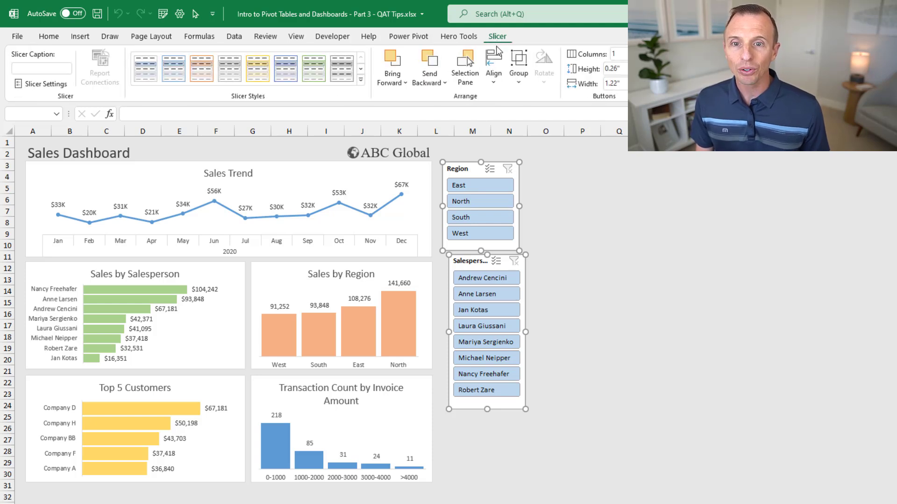
click(493, 75)
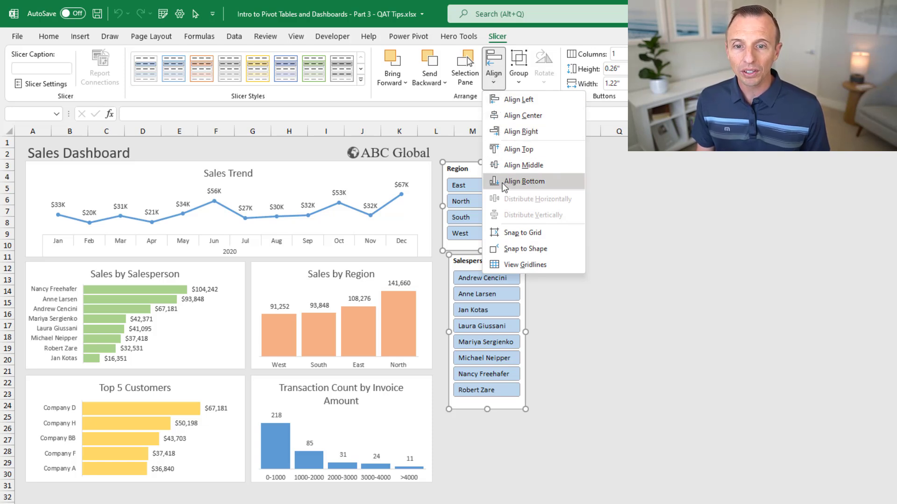
right_click(499, 67)
click(518, 72)
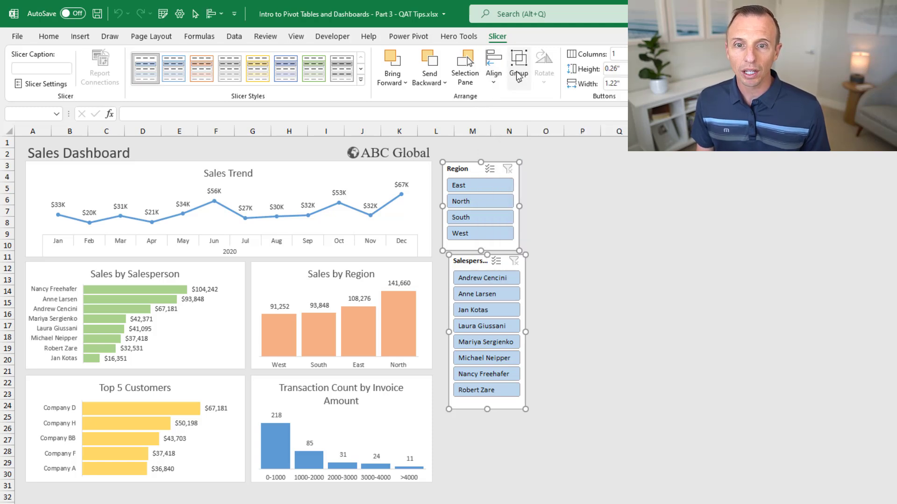
Examine the Align options in the Quick Access Toolbar and for the Sales Trend chart in its formatting commands
click(220, 15)
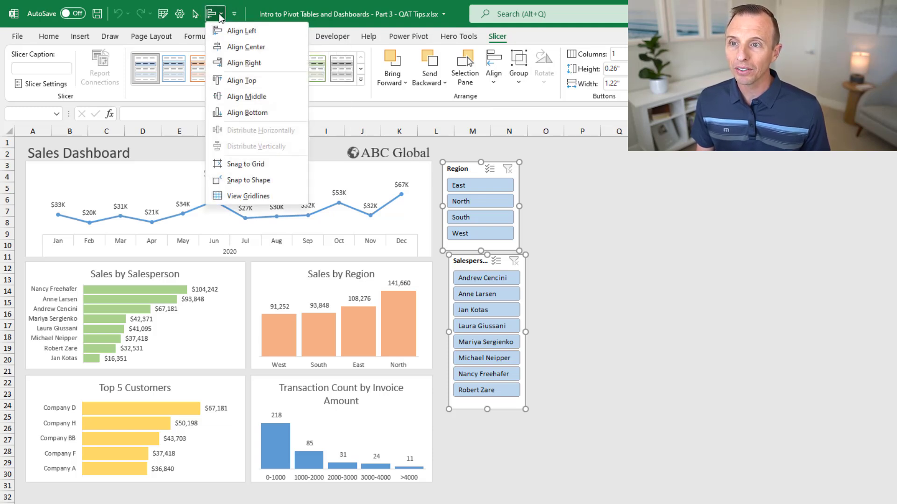
click(221, 16)
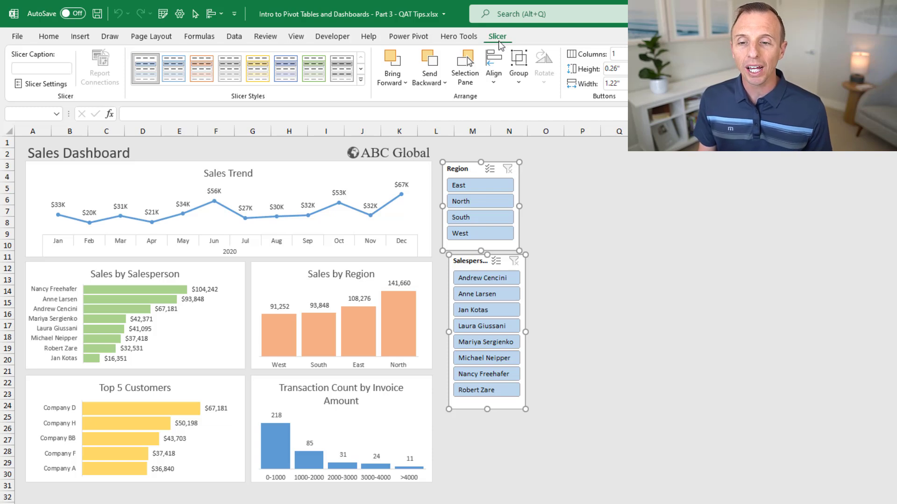
click(324, 163)
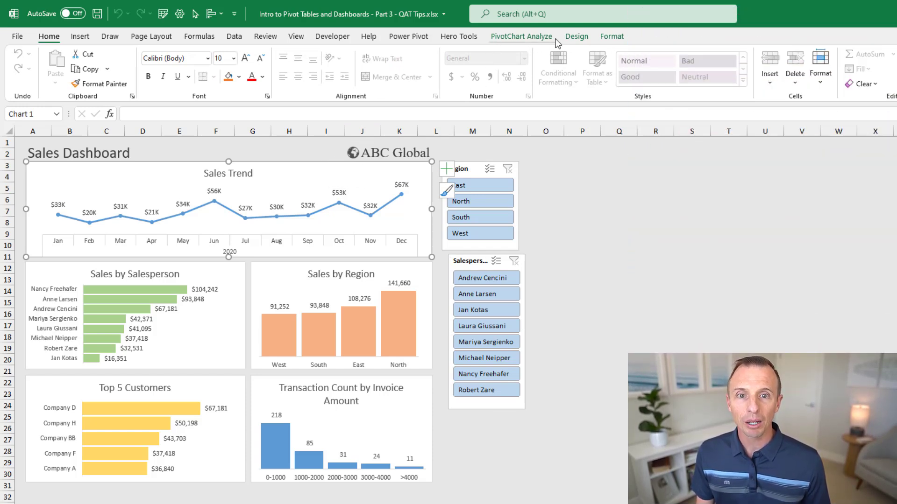
click(612, 37)
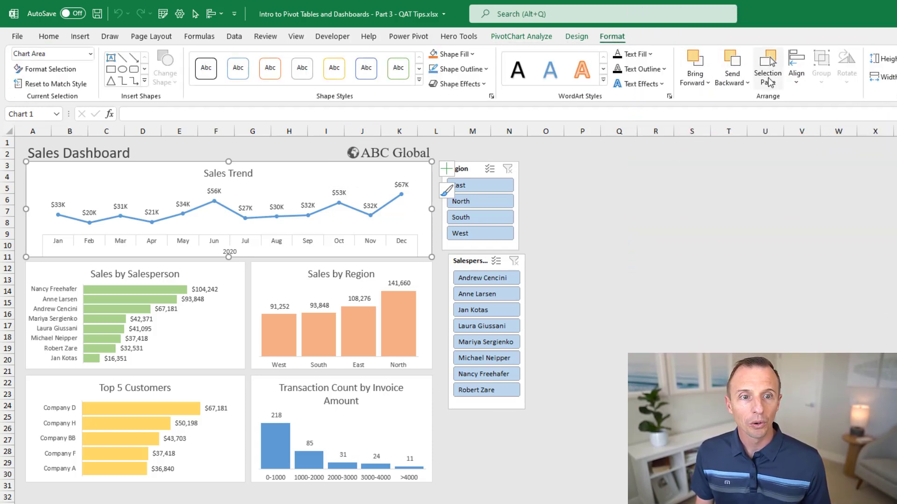
click(796, 72)
click(796, 73)
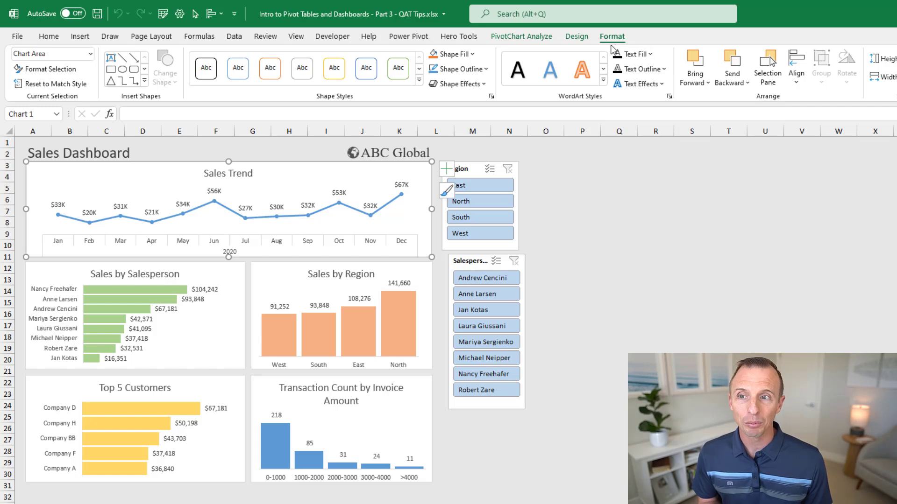
click(215, 14)
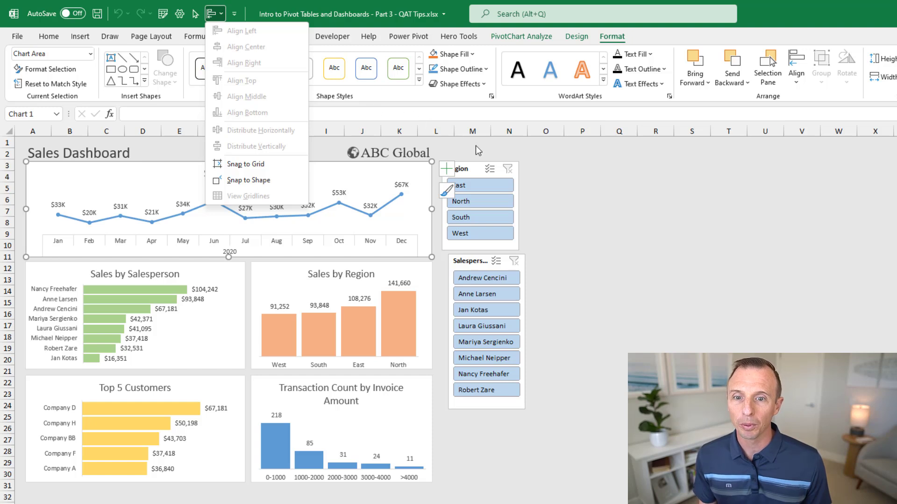
Select the Region and Salesperson slicers together and align them left
click(481, 169)
click(467, 170)
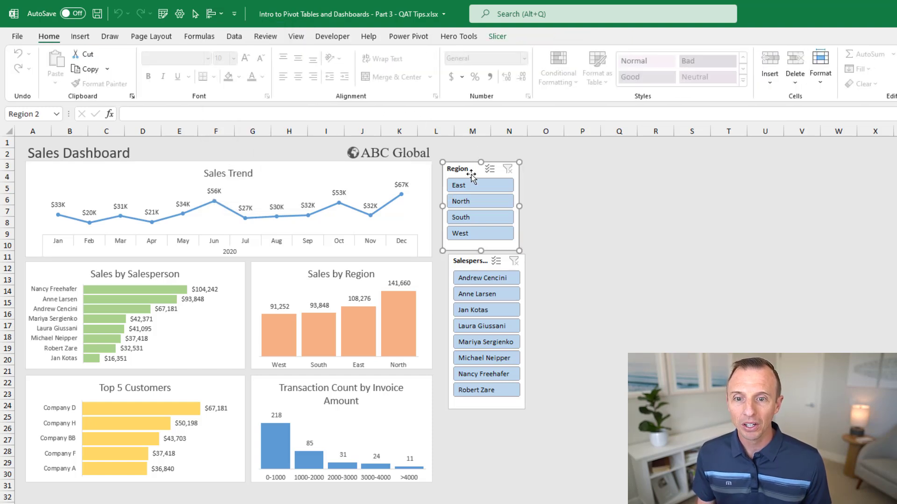
ctrl+click(470, 256)
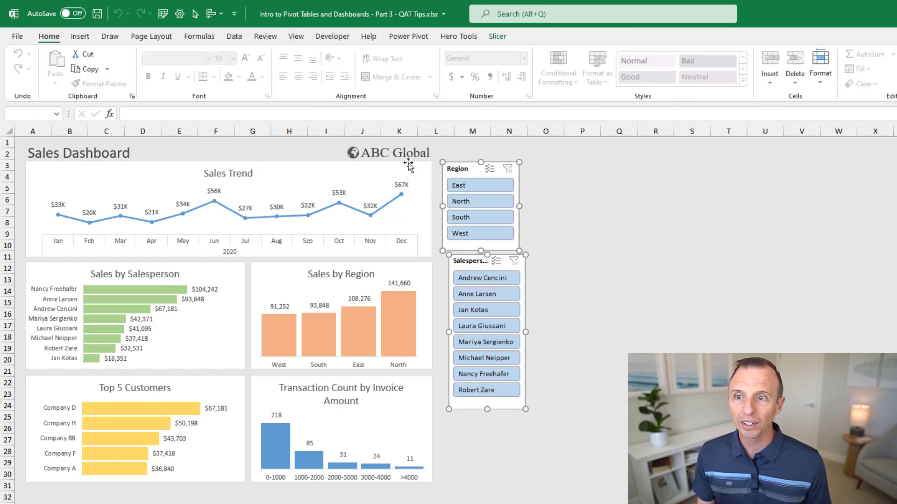
click(221, 14)
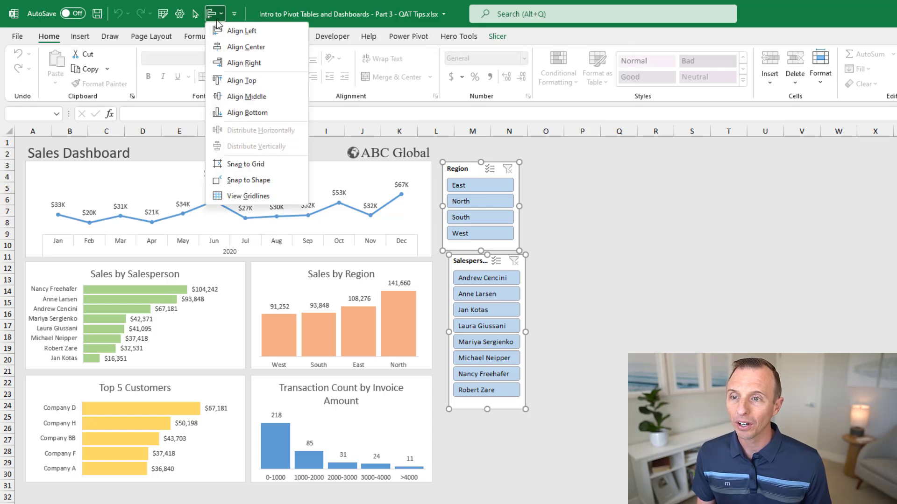
click(218, 31)
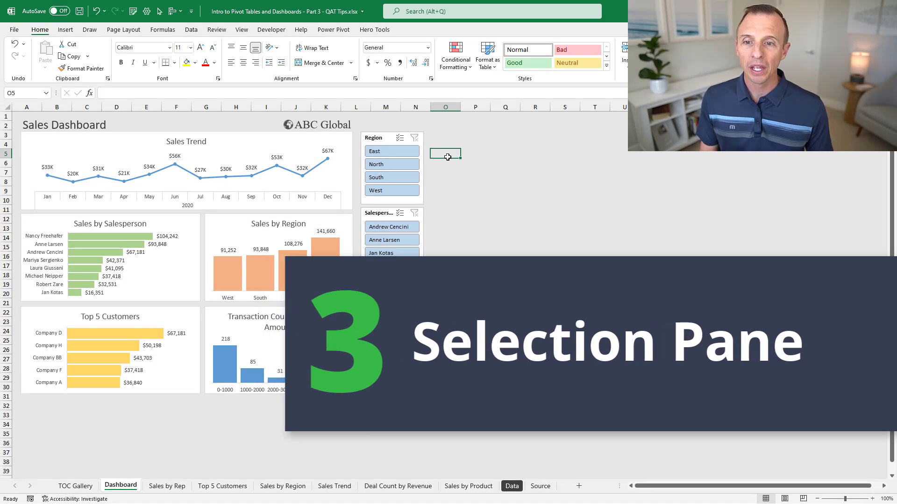
Add the Selection Pane command to the Quick Access Toolbar with the Sales Trend chart selected, and use it to close and reopen the pane
click(271, 139)
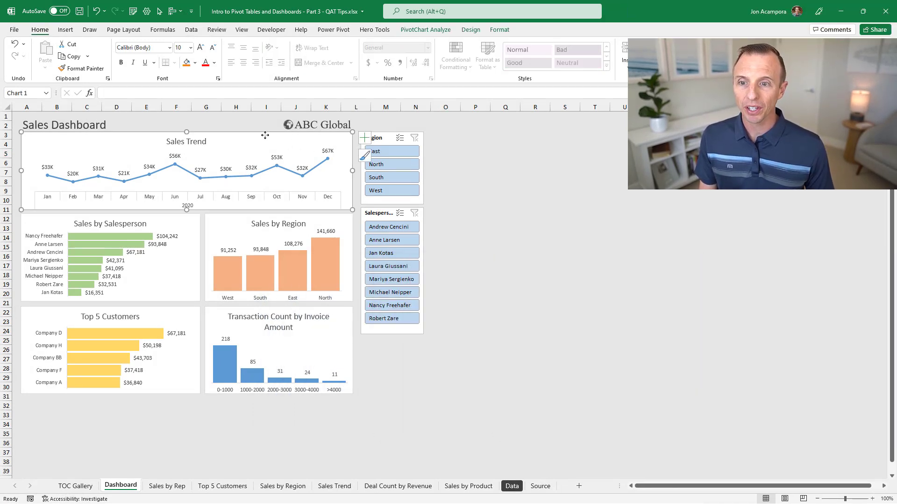
click(499, 30)
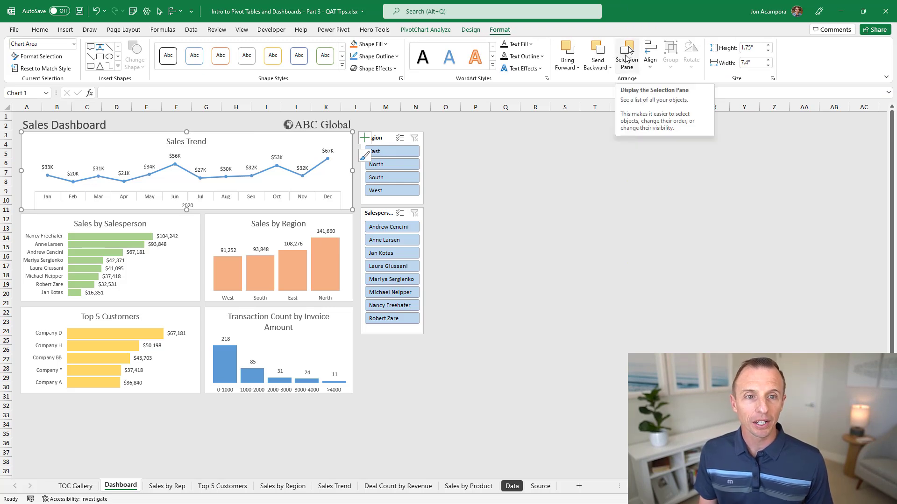
click(627, 57)
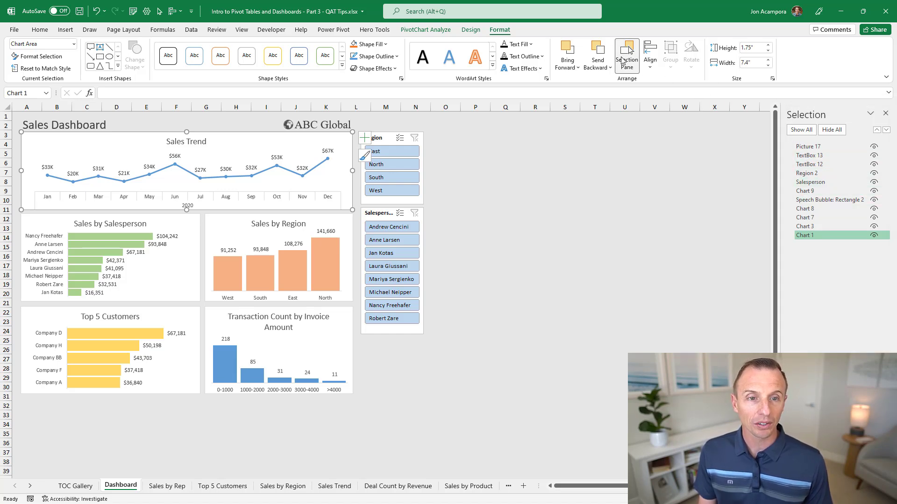
right_click(623, 59)
click(637, 66)
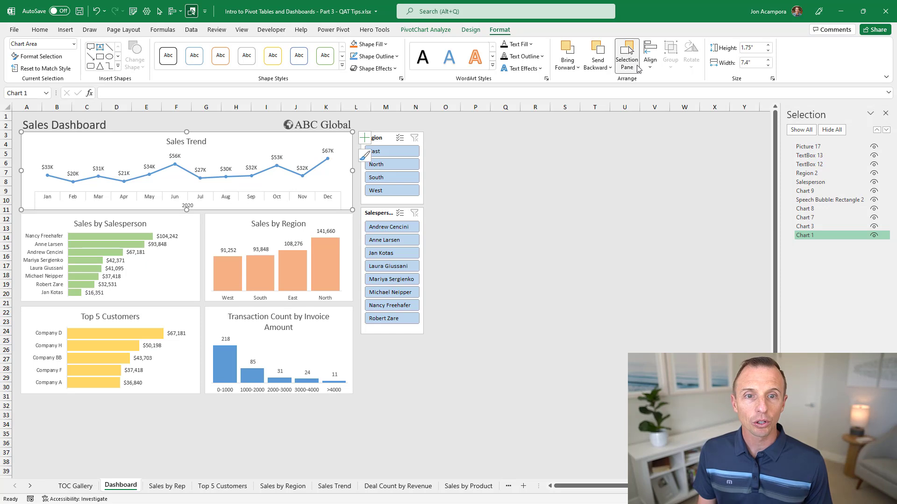
click(192, 12)
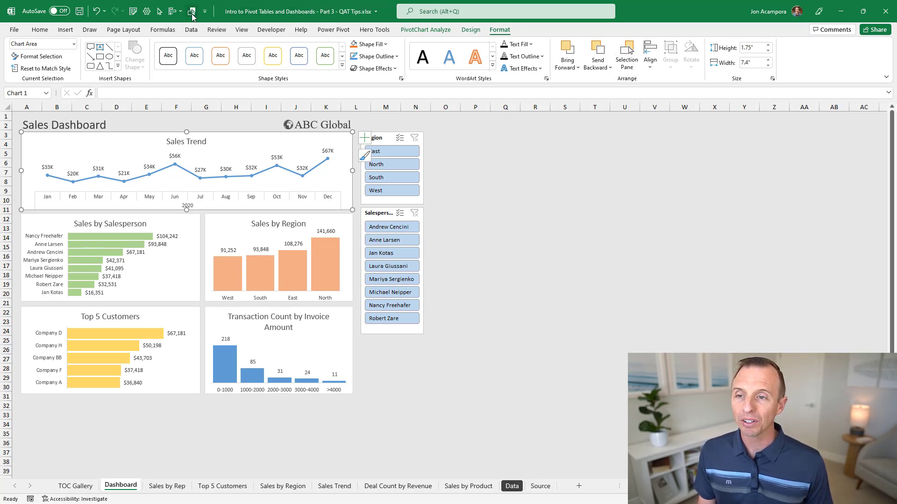
click(192, 12)
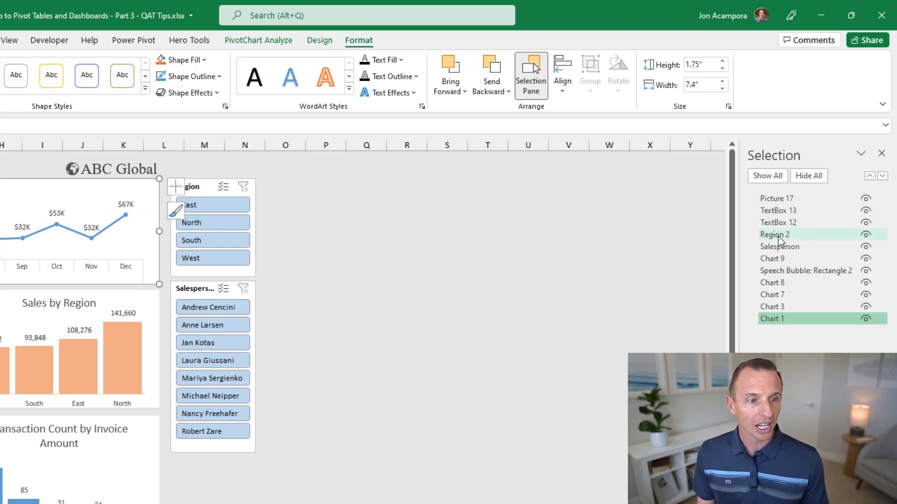
Select the Picture 17 logo in the Selection pane, open its name for editing, and toggle its visibility off and back on
click(785, 200)
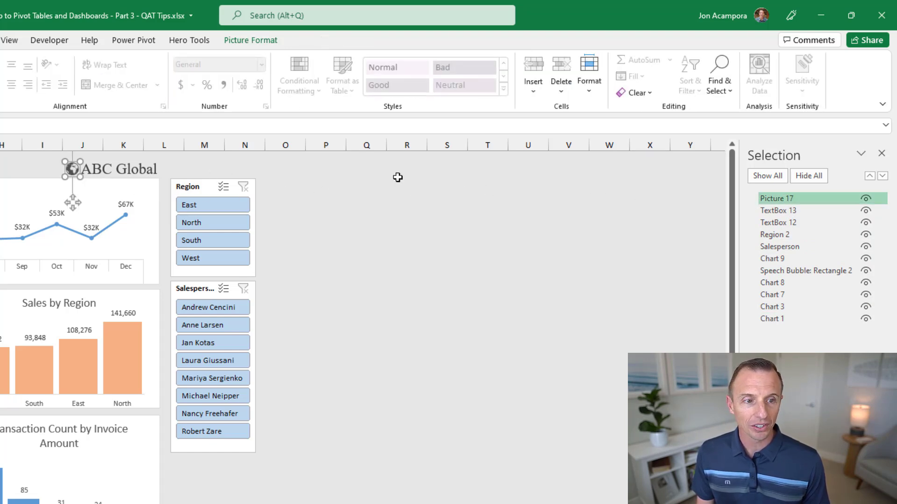
click(780, 199)
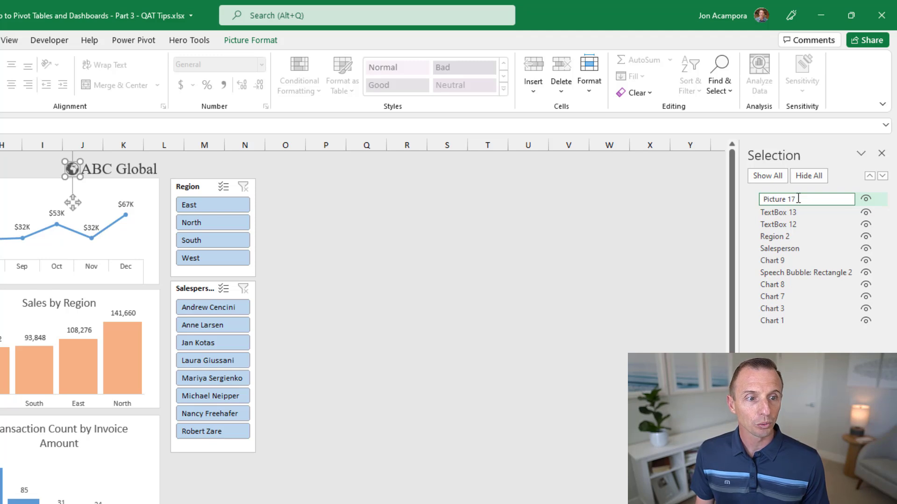
click(866, 201)
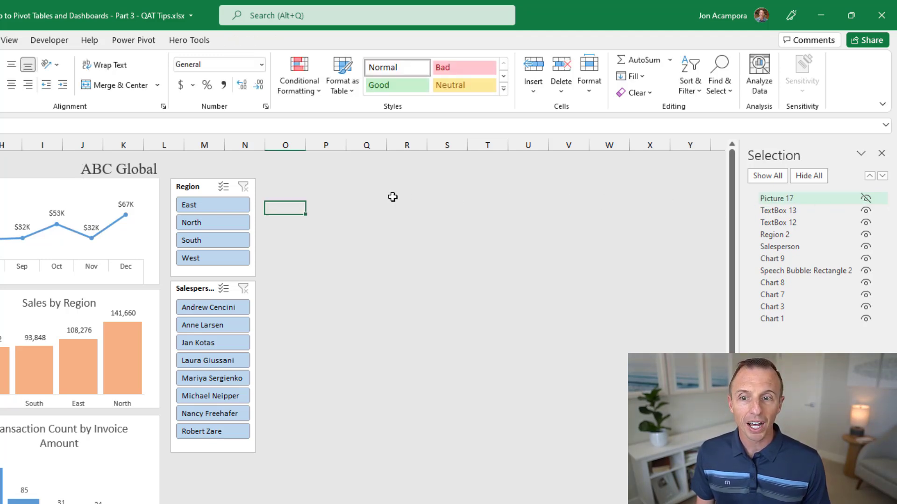
click(866, 200)
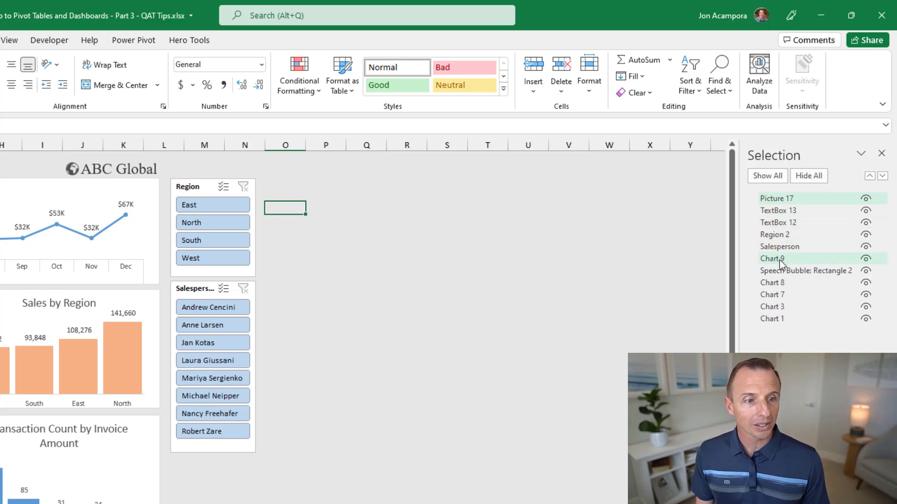
Bring the Speech Bubble: Rectangle 2 shape forward above Chart 9 in the stacking order
click(777, 272)
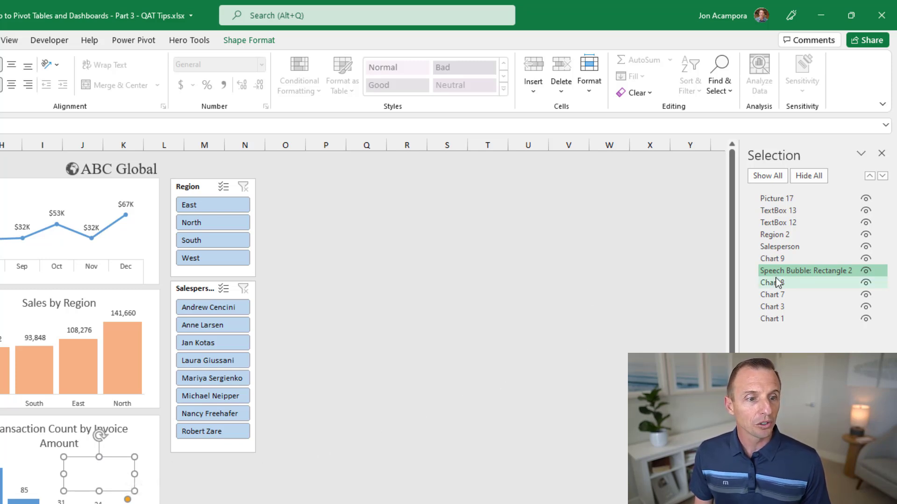
click(792, 271)
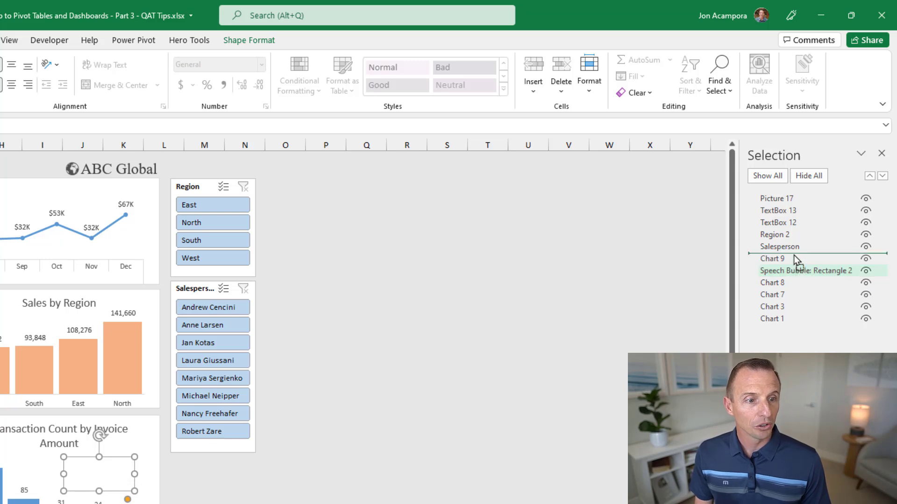
click(870, 176)
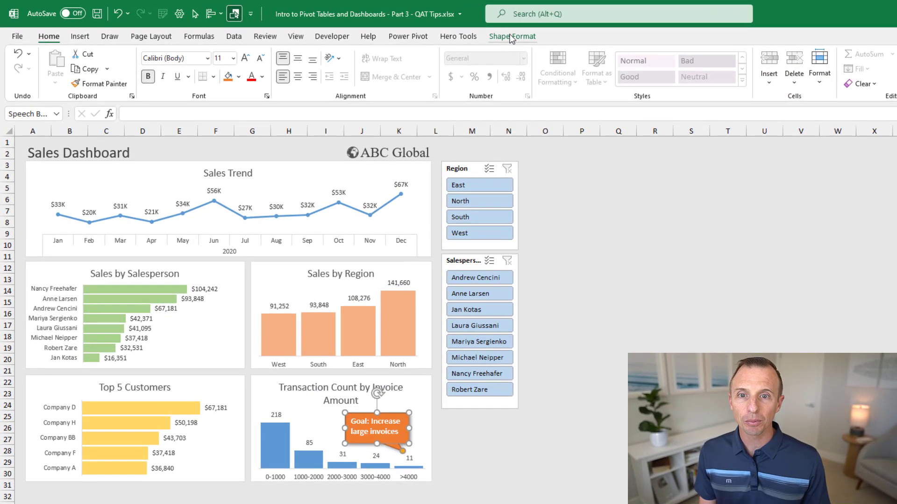
Review the speech bubble's Bring Forward and Send Backward options, and add Send Backward to the Quick Access Toolbar
click(418, 30)
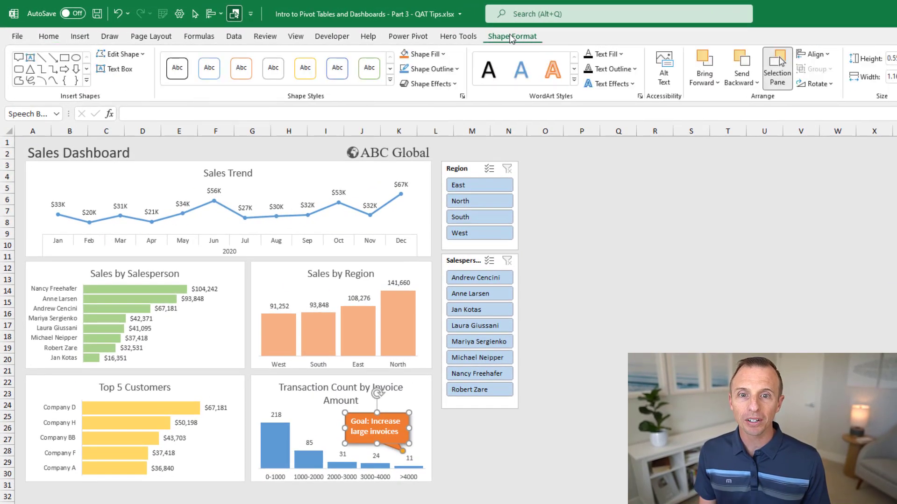
click(713, 85)
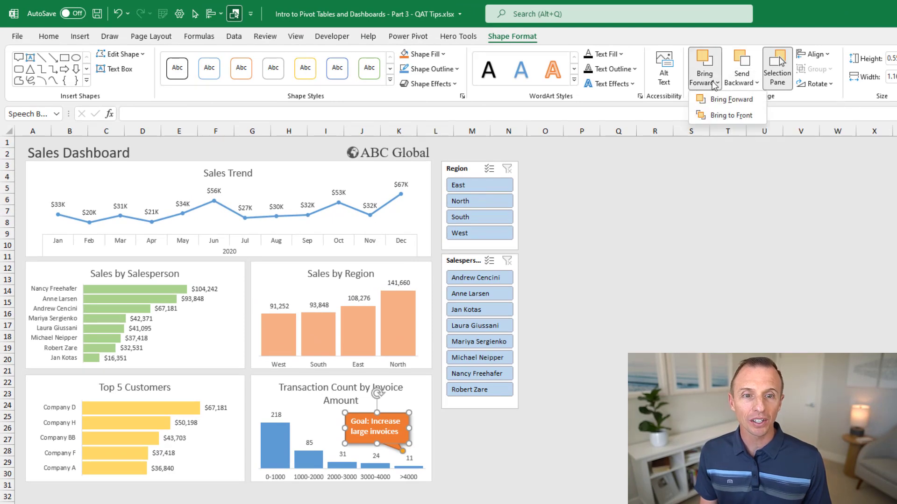
click(740, 84)
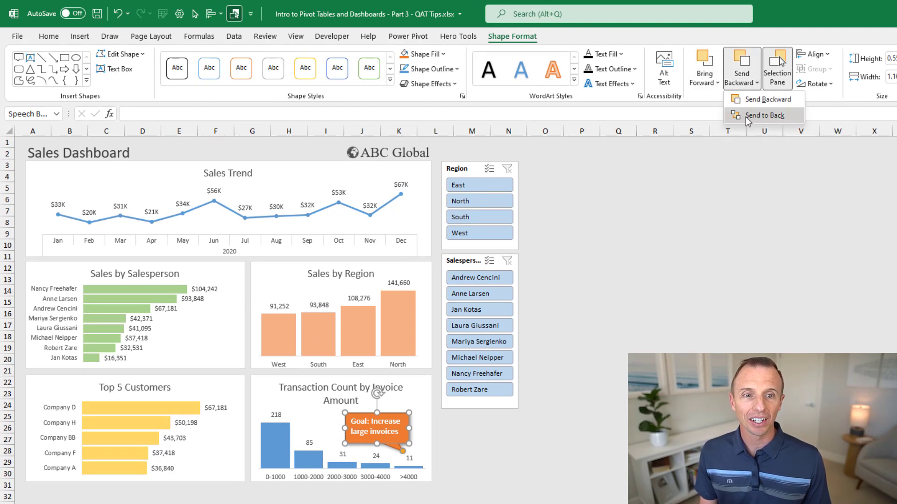
click(740, 83)
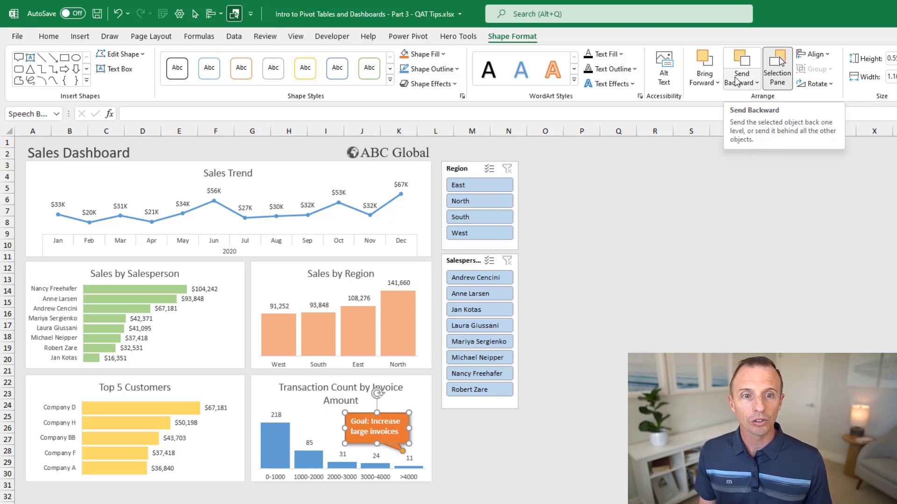
right_click(736, 82)
click(752, 86)
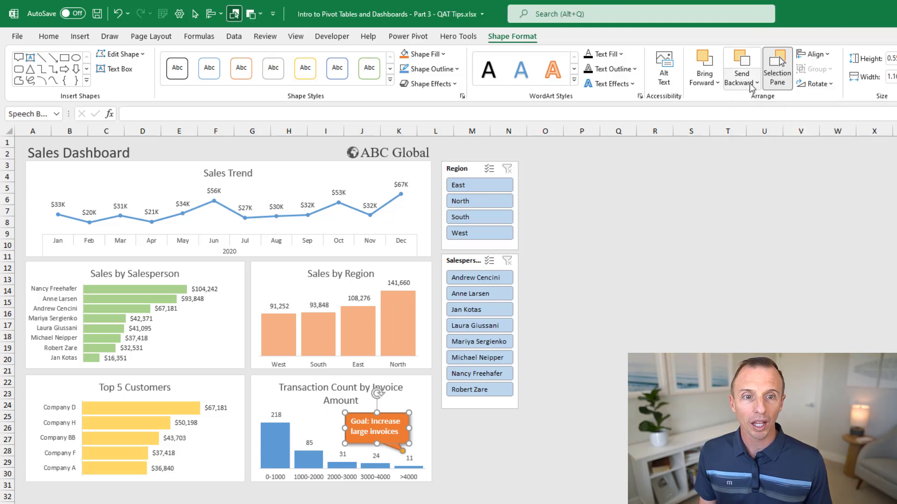
click(261, 14)
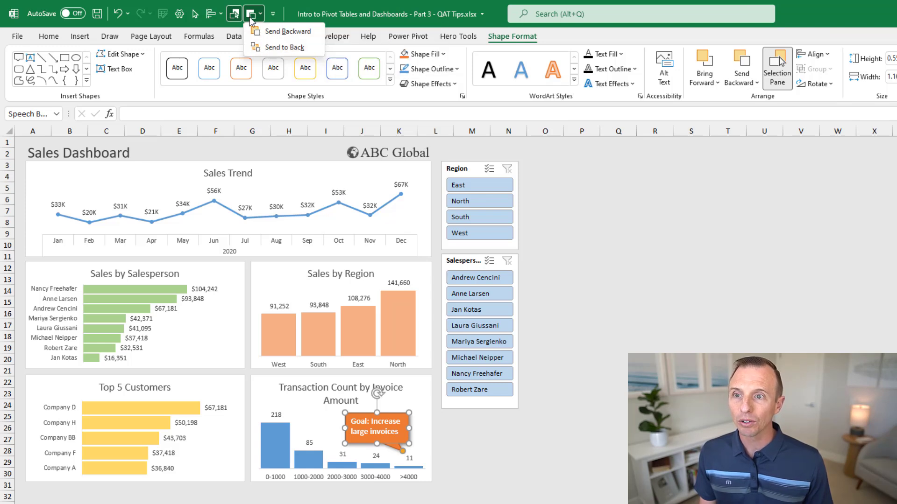
click(255, 18)
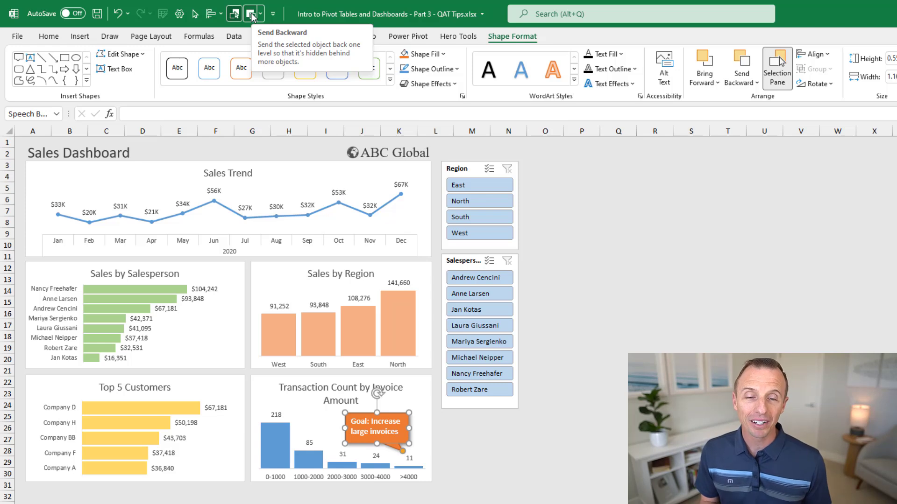
Add the Send to Back command to the Quick Access Toolbar
click(739, 83)
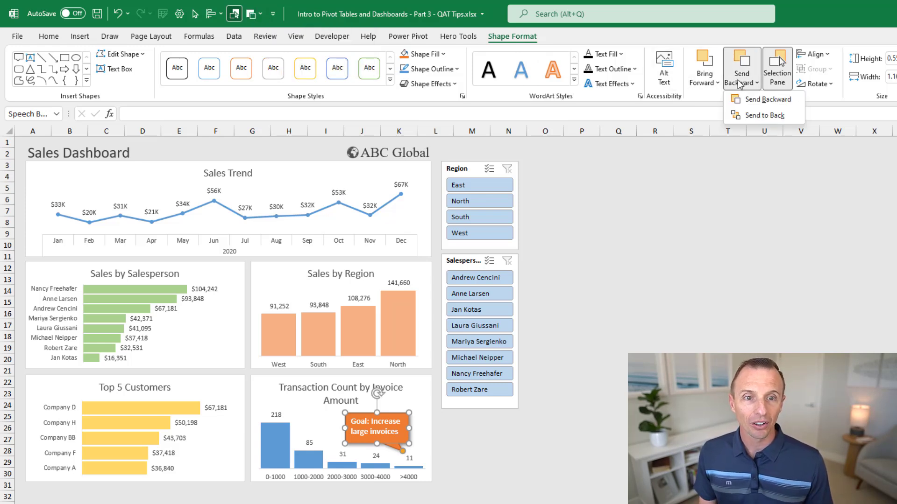
right_click(743, 117)
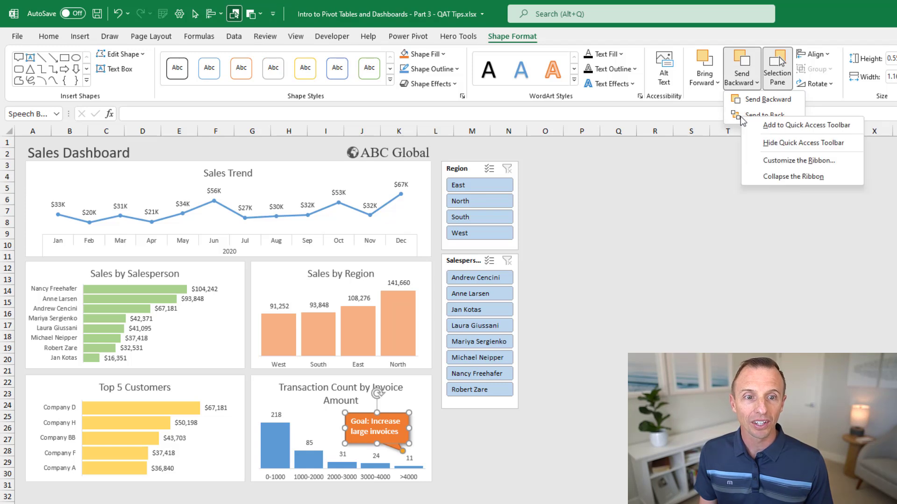
click(763, 129)
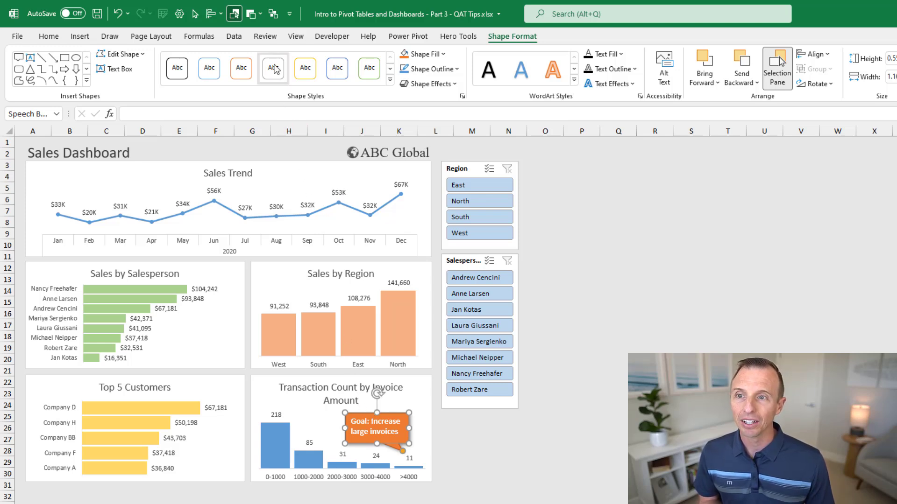
Send the speech bubble to the back, followed by the Transaction Count by Invoice Amount chart
click(273, 17)
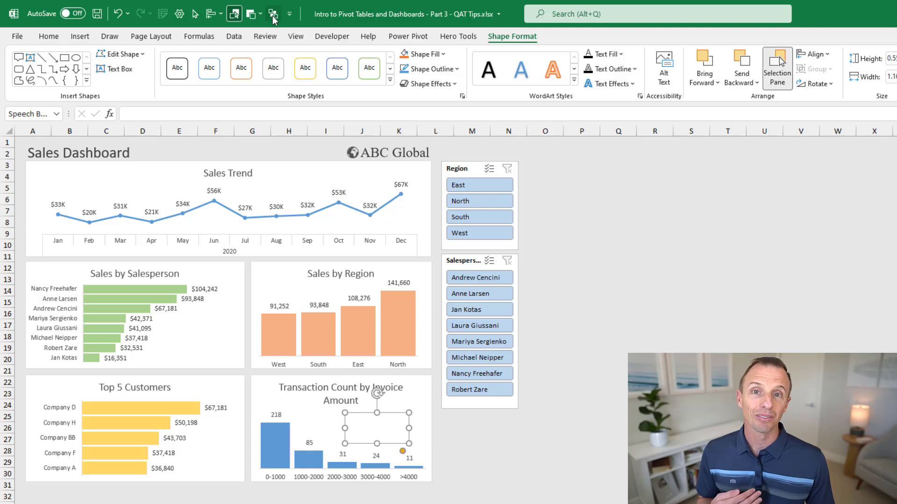
click(323, 377)
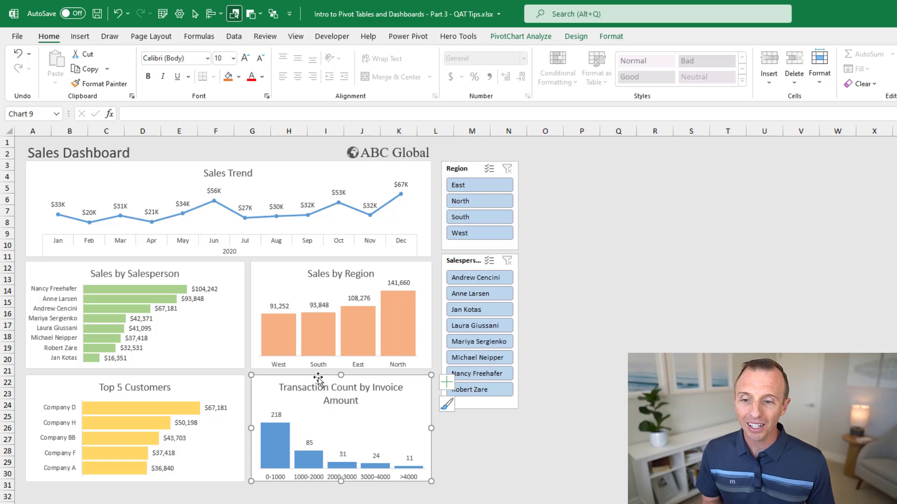
click(273, 14)
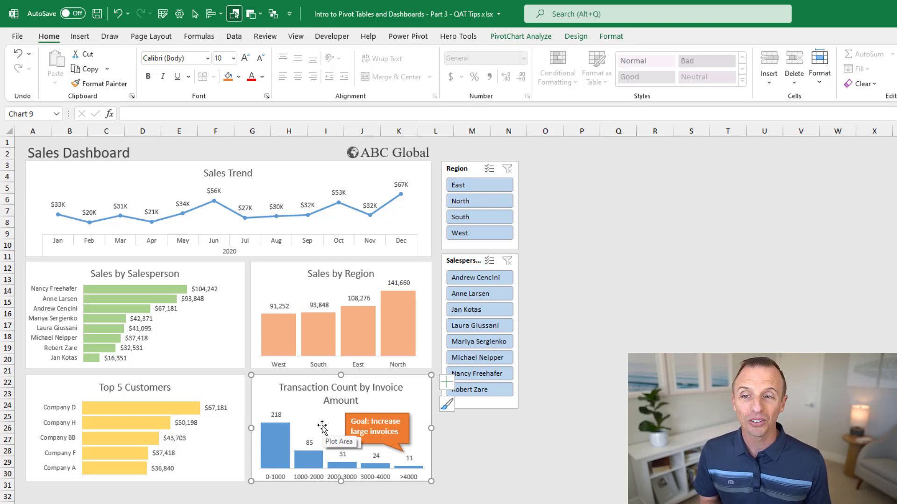
Remove Send Backward from the Quick Access Toolbar and add the Font Color and Fill Color commands to it
right_click(251, 17)
click(264, 23)
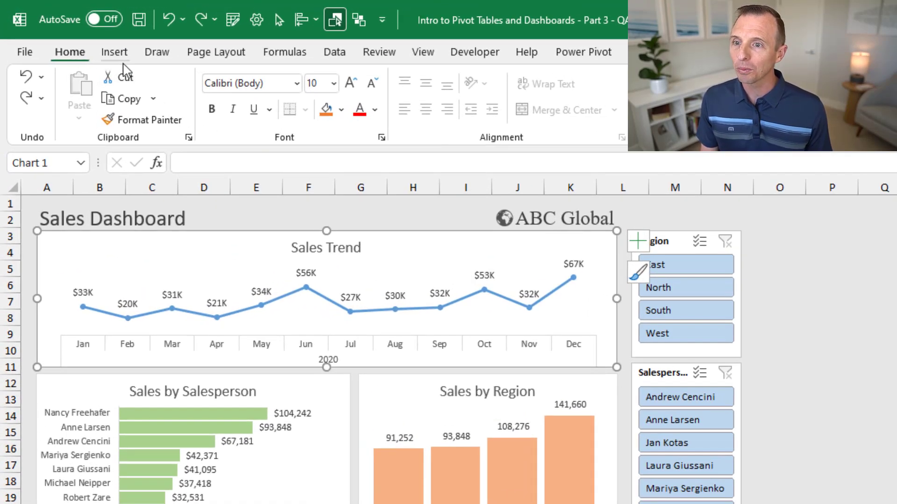
right_click(364, 117)
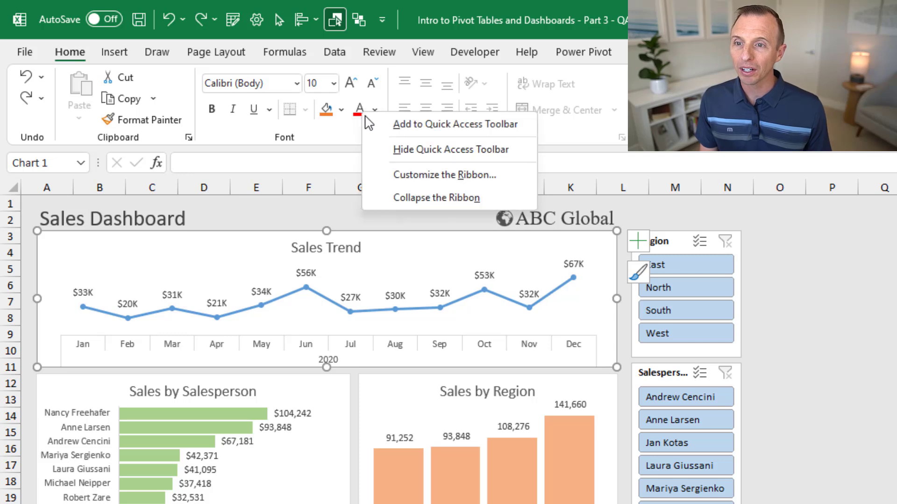
click(399, 128)
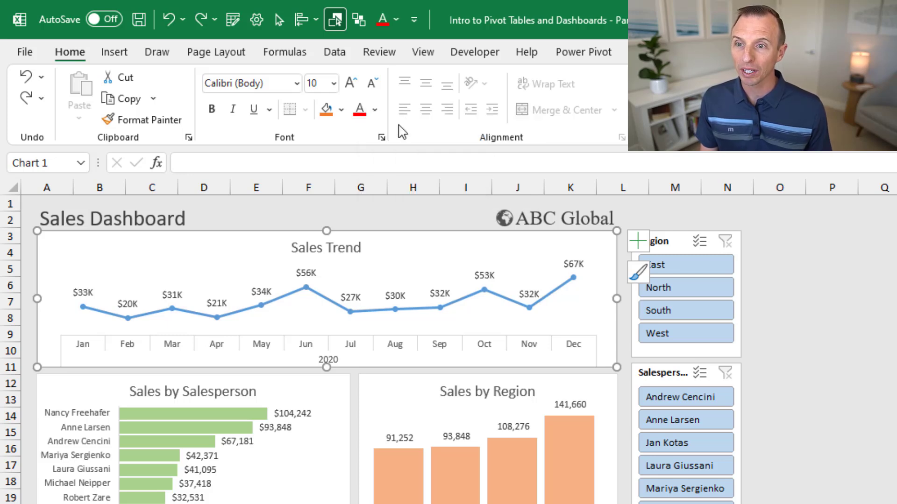
right_click(327, 116)
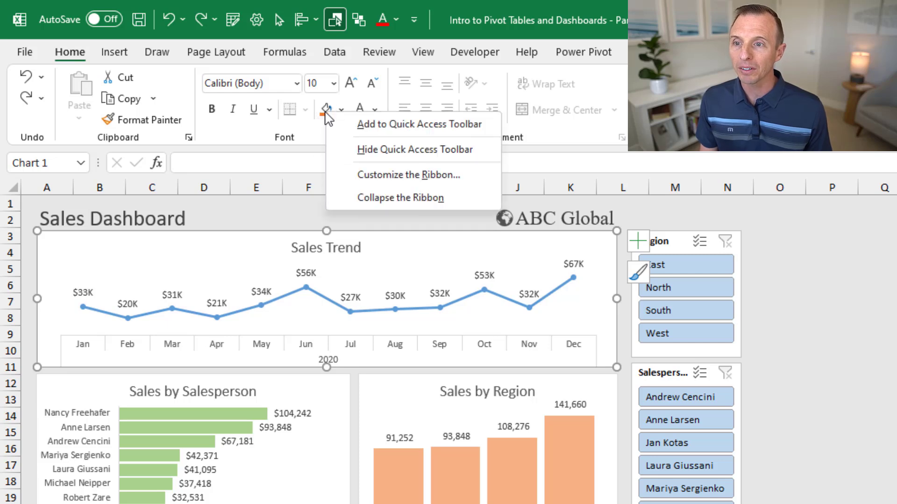
click(348, 124)
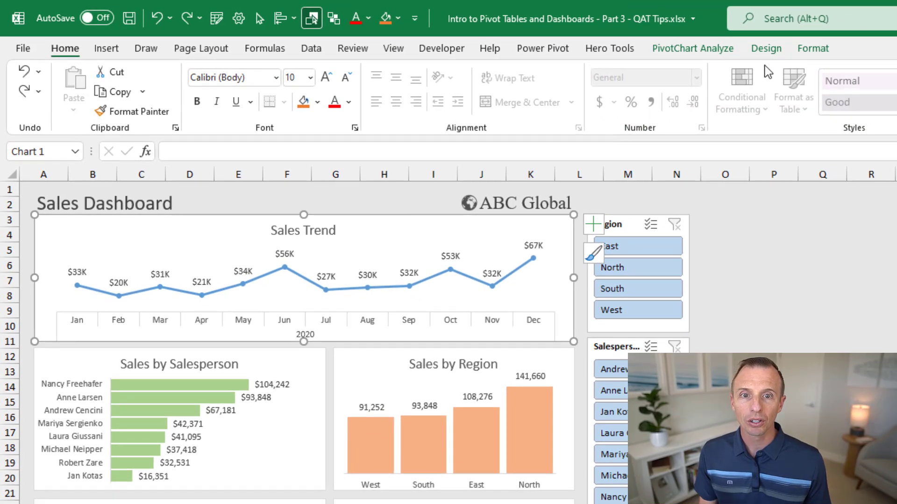
Add the Sales Trend chart's Shape Outline command to the Quick Access Toolbar and open its outline options from there
click(802, 52)
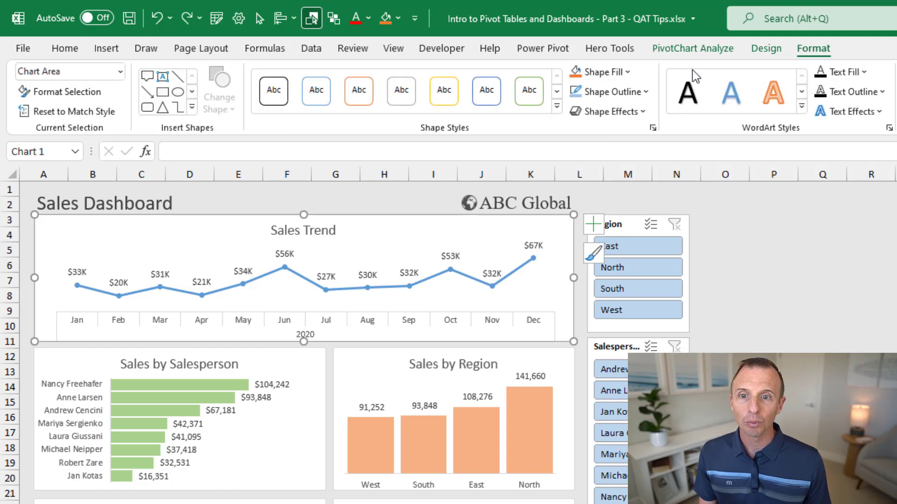
right_click(602, 94)
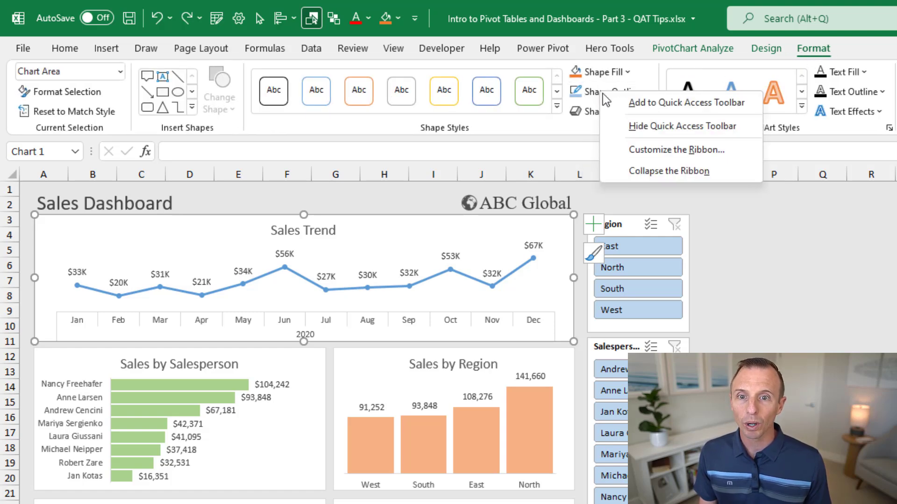
click(618, 103)
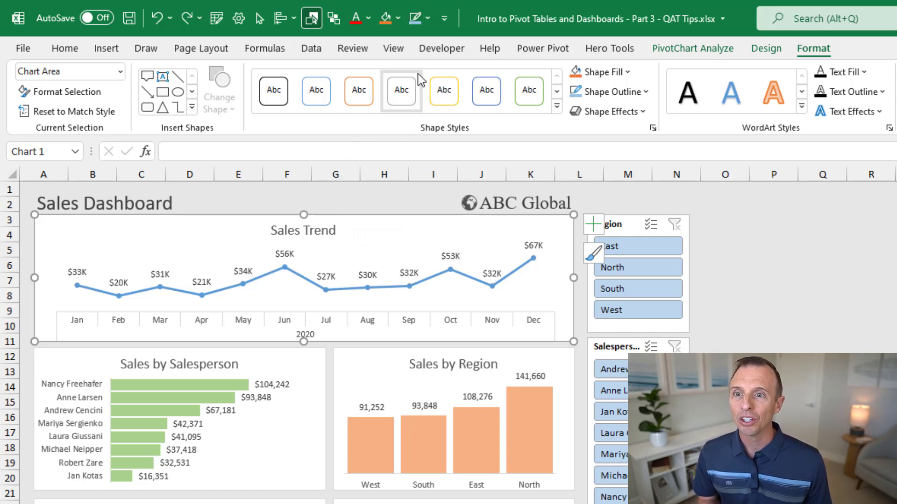
click(428, 22)
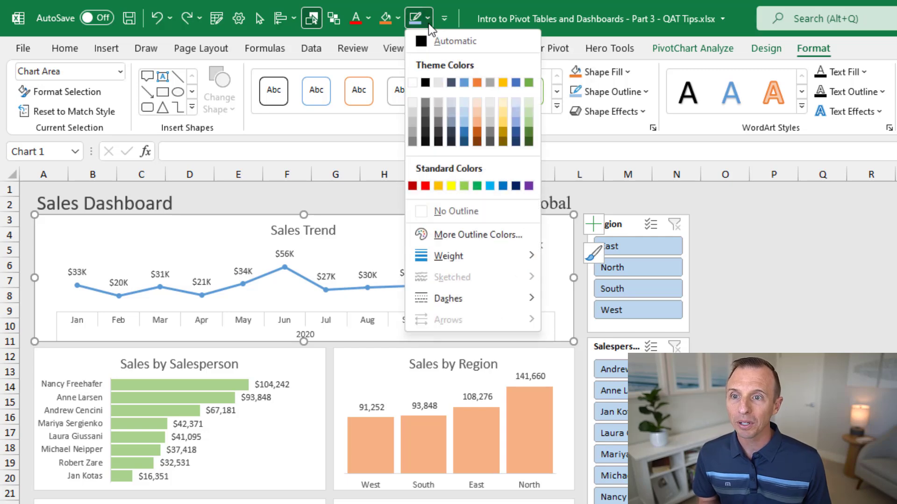
Give the Sales Trend chart an orange outline with a weight of 3 pt
click(477, 83)
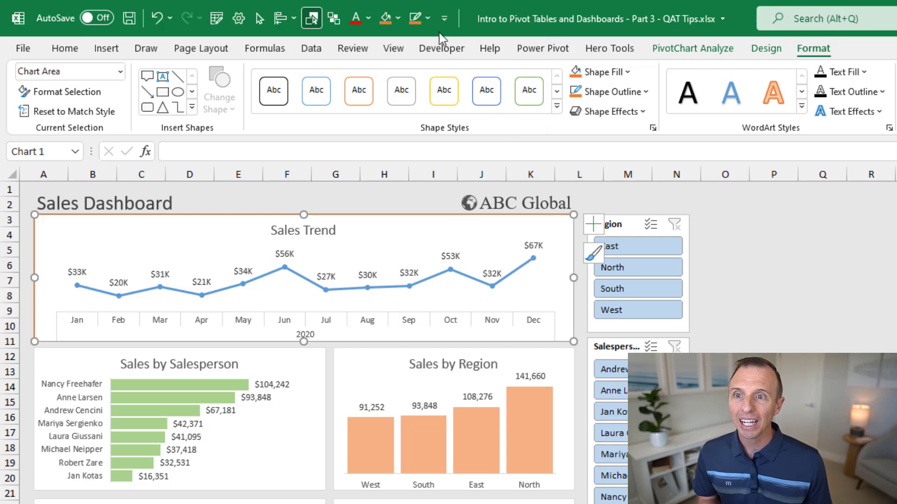
click(428, 23)
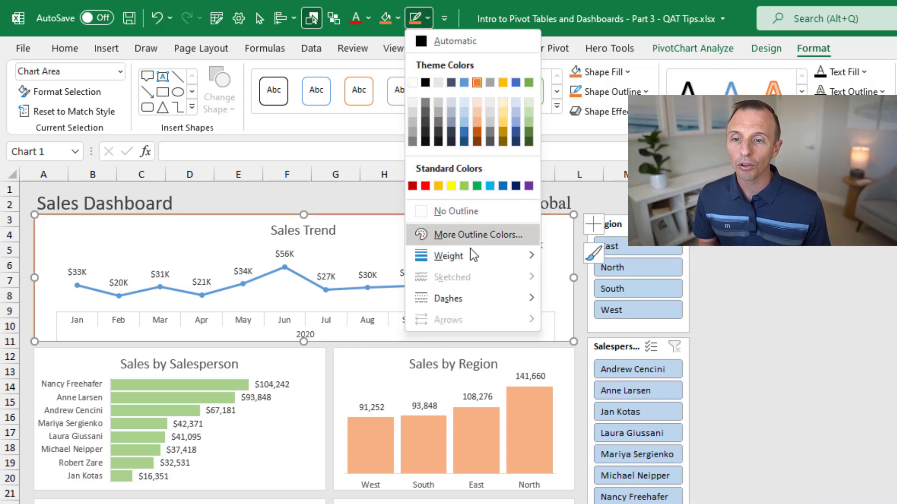
mouse_move(473, 253)
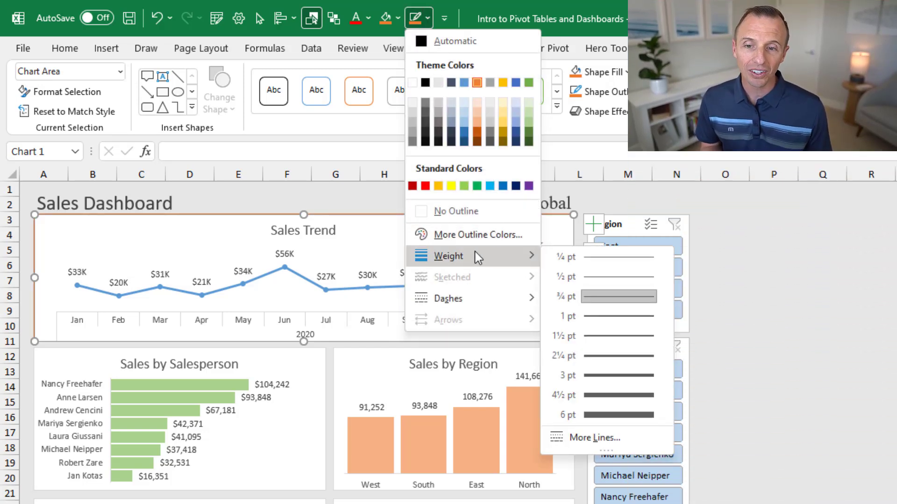
click(606, 375)
click(385, 201)
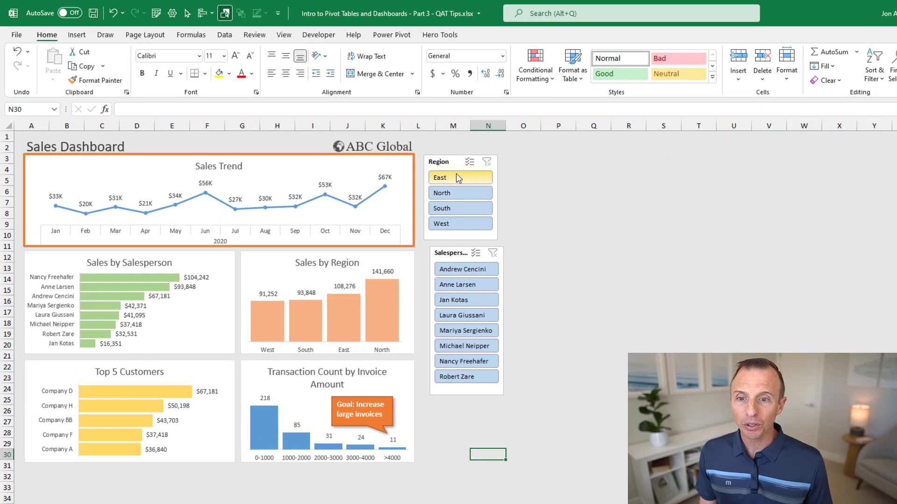
Select the Sales Trend chart and add the Snap to Shape alignment command to the Quick Access Toolbar
click(388, 156)
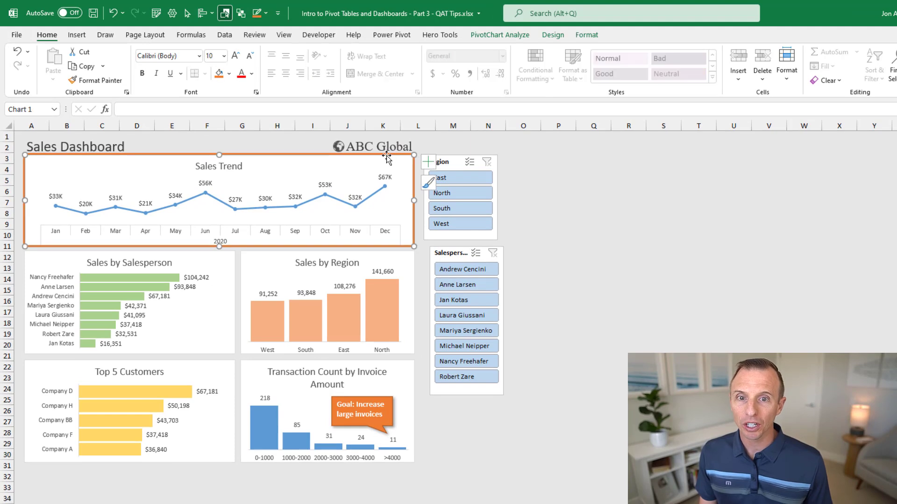
click(586, 35)
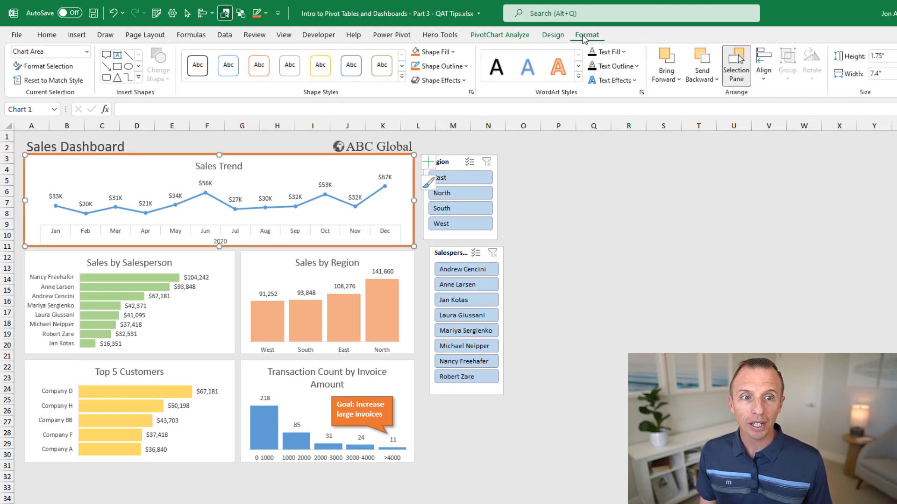
click(764, 68)
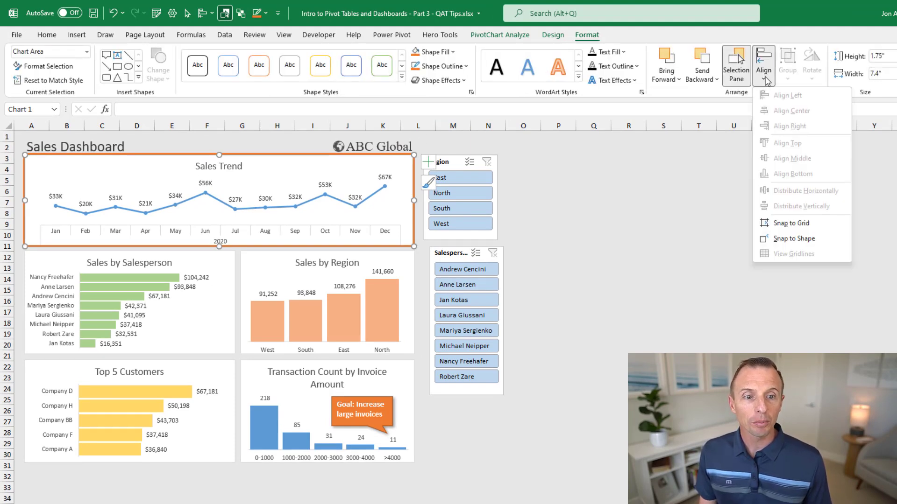
right_click(770, 240)
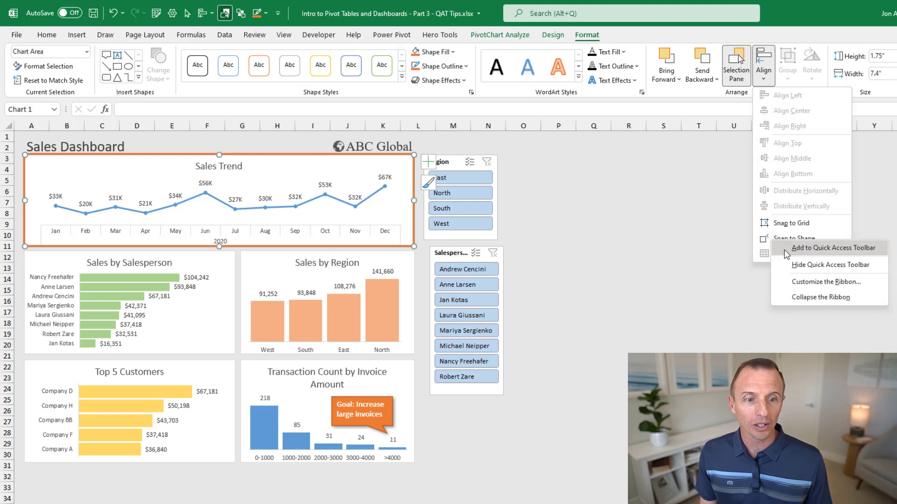
click(832, 248)
Add the Snap to Grid alignment command to the Quick Access Toolbar
click(763, 67)
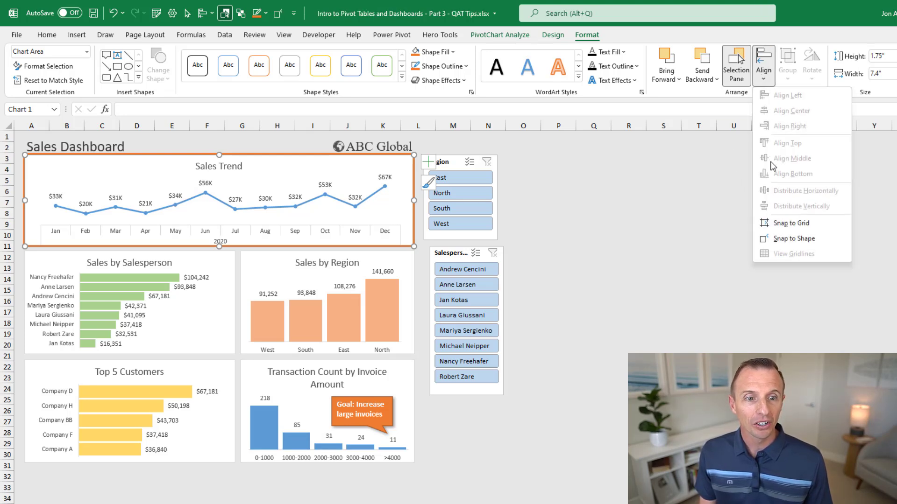
right_click(779, 223)
click(797, 233)
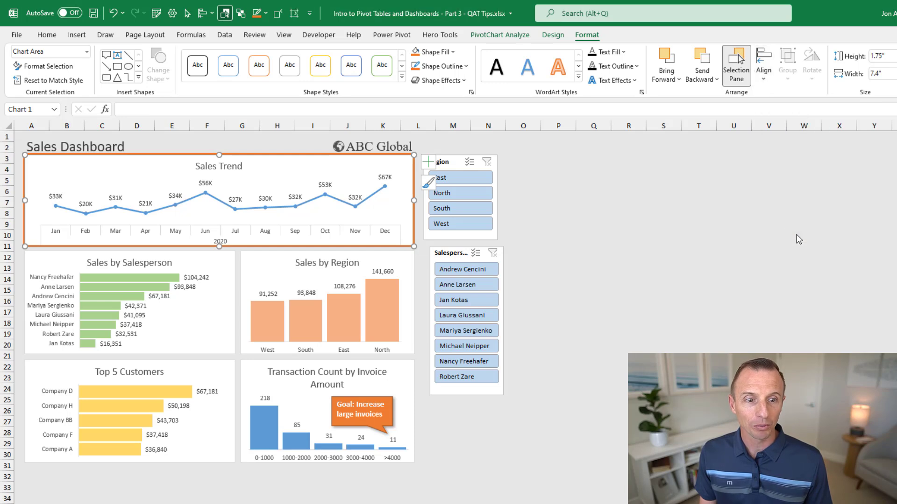
Turn on Snap to Shape and move the Salesperson slicer so its edge lines up with the Region slicer
click(278, 15)
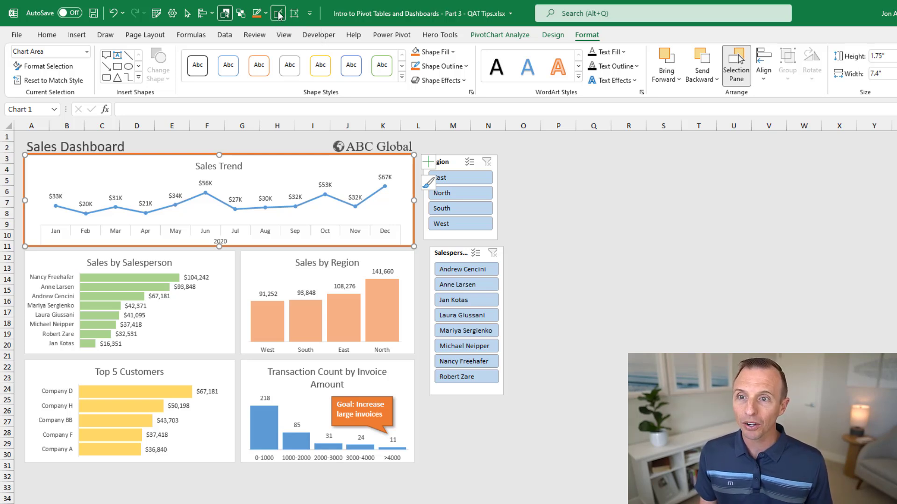
click(453, 248)
drag(453, 248, 447, 246)
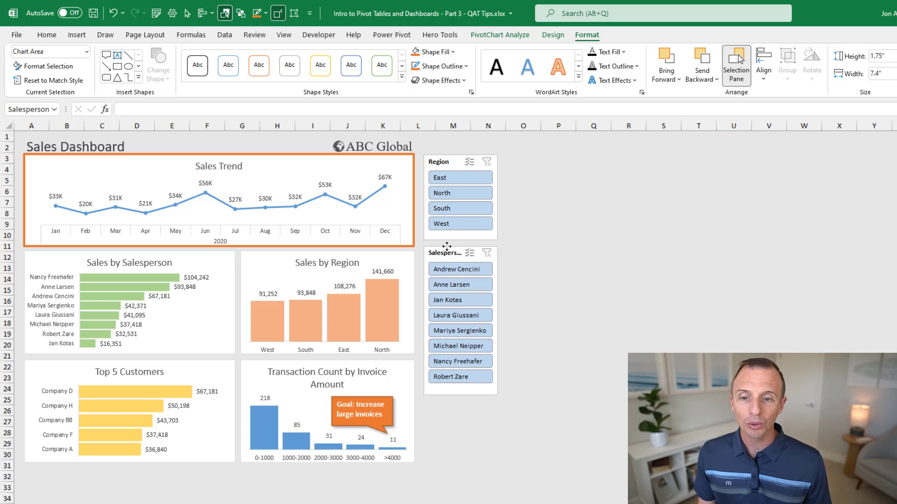
mouse_move(447, 247)
mouse_down()
mouse_move(448, 369)
mouse_move(444, 246)
mouse_up()
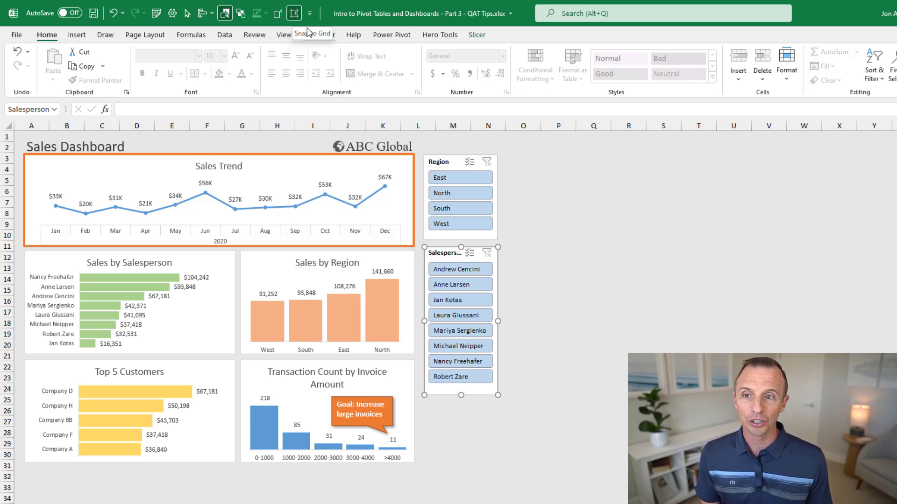
Shift the Salesperson slicer slightly upward, switch from Snap to Grid to Snap to Shape, and realign the slicer beneath the Region slicer
click(293, 14)
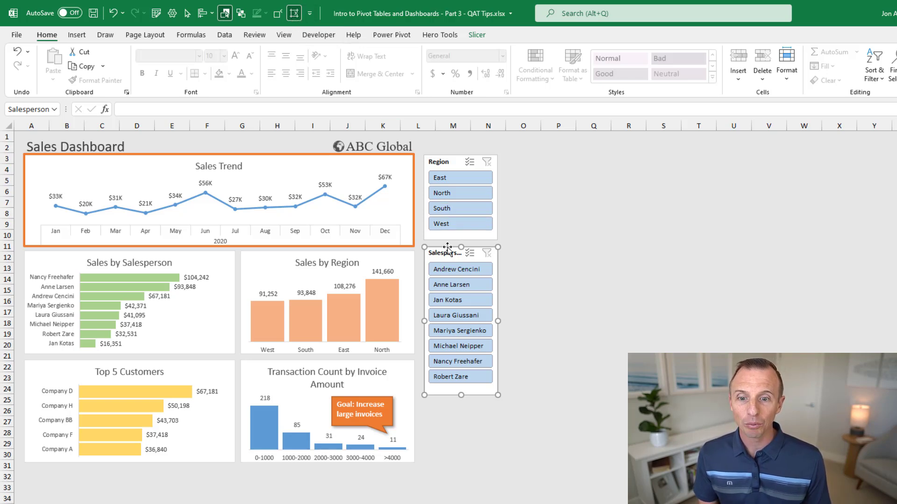
mouse_move(447, 247)
mouse_down()
mouse_move(545, 243)
mouse_move(562, 140)
mouse_move(600, 135)
mouse_move(486, 237)
mouse_move(447, 244)
mouse_up()
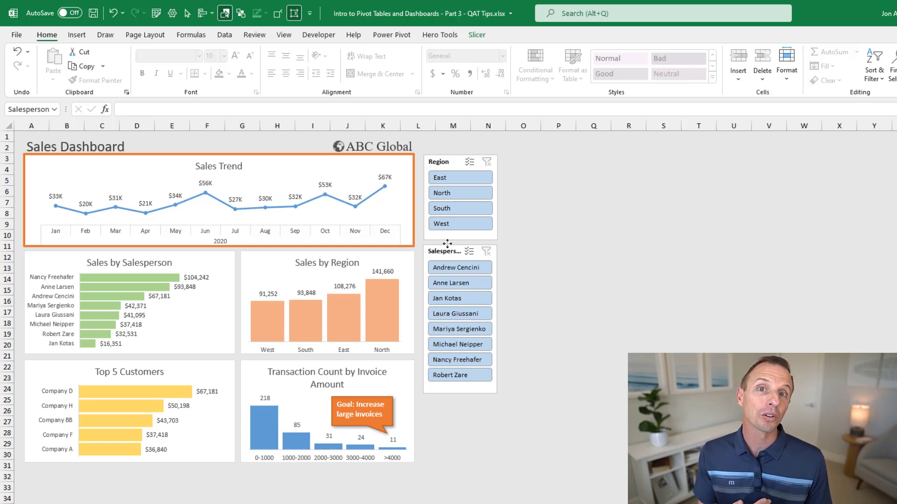
click(447, 243)
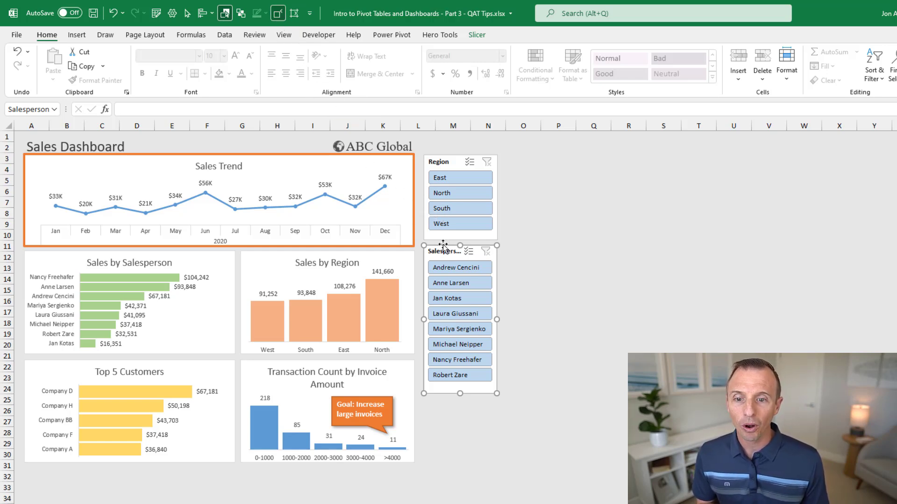
mouse_move(444, 245)
mouse_down()
mouse_move(456, 242)
mouse_move(460, 258)
mouse_move(444, 238)
mouse_move(439, 249)
mouse_move(463, 244)
mouse_move(440, 243)
mouse_up()
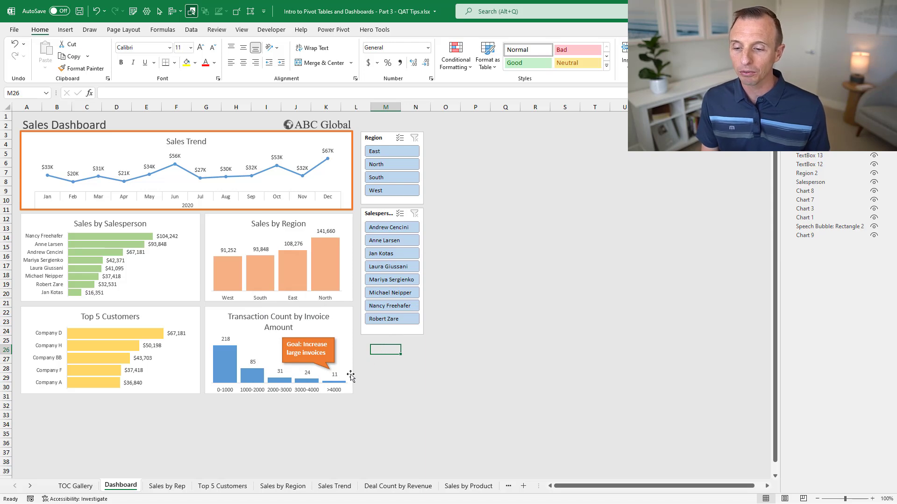
Hide the gridlines on the Top 5 Customers sheet
click(222, 486)
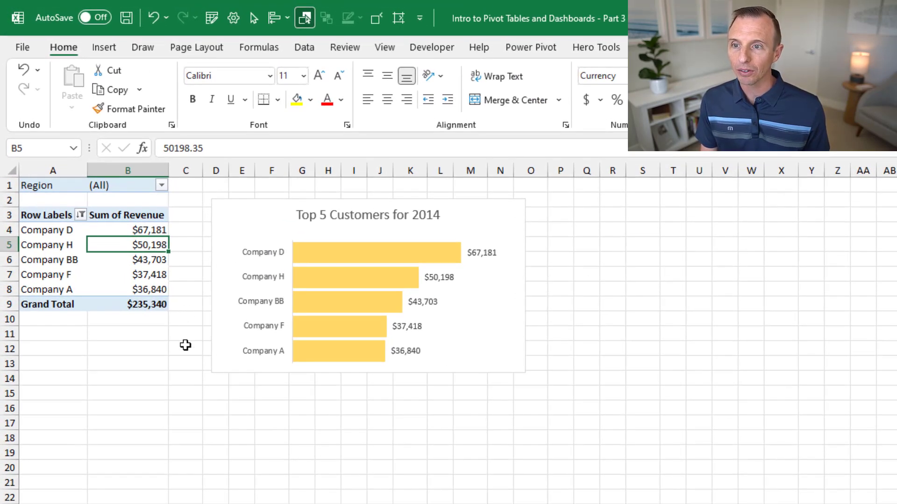
click(379, 51)
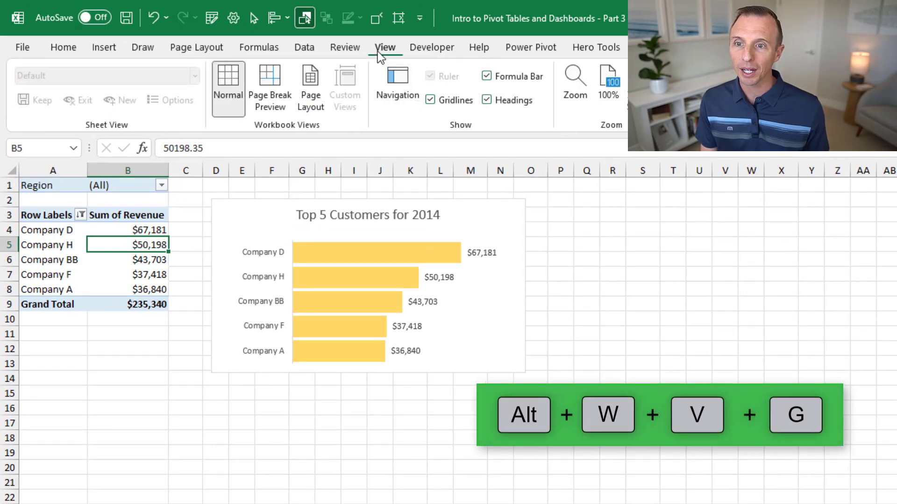
click(430, 101)
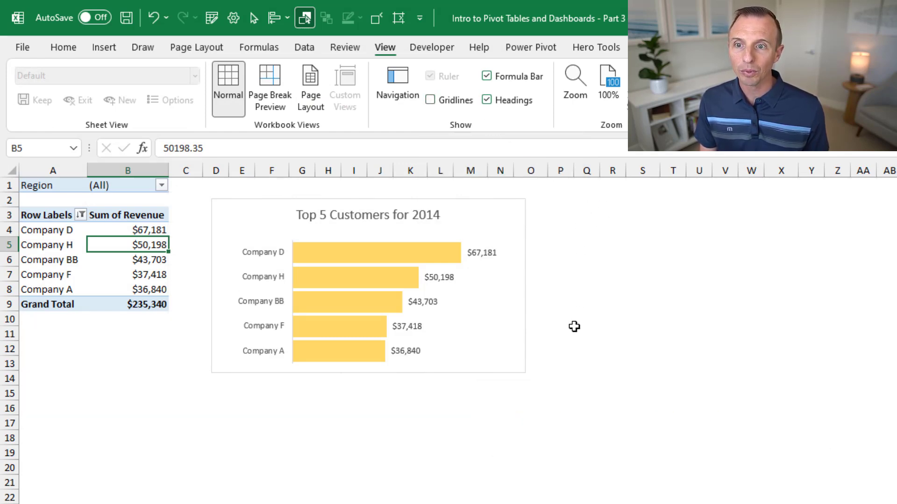
Add the Gridlines option to the Quick Access Toolbar and use it to show and hide the sheet's gridlines
right_click(444, 100)
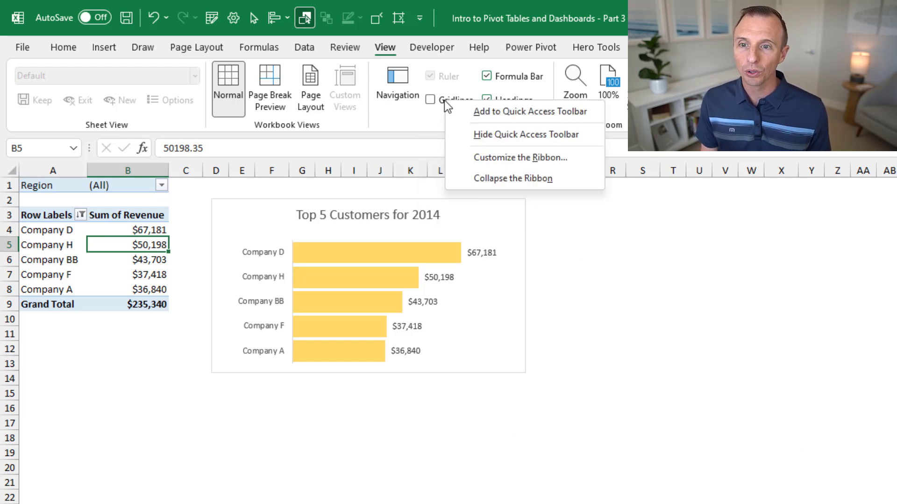
click(468, 112)
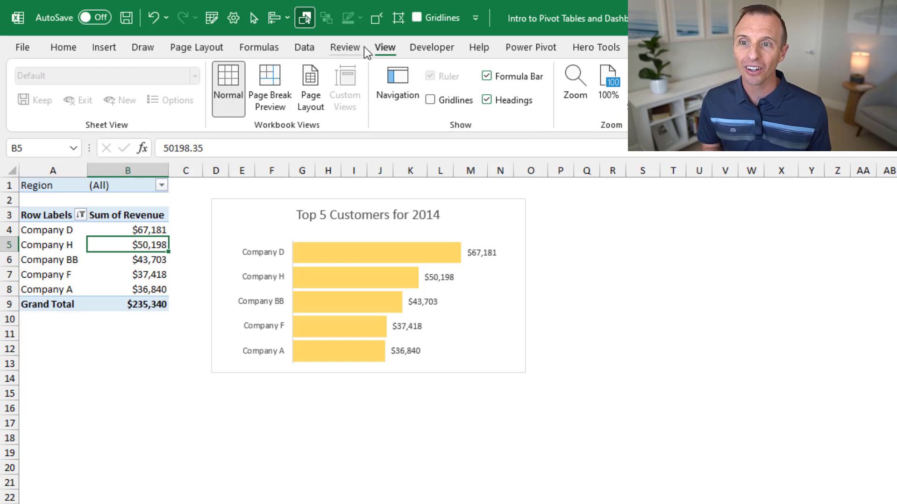
click(417, 17)
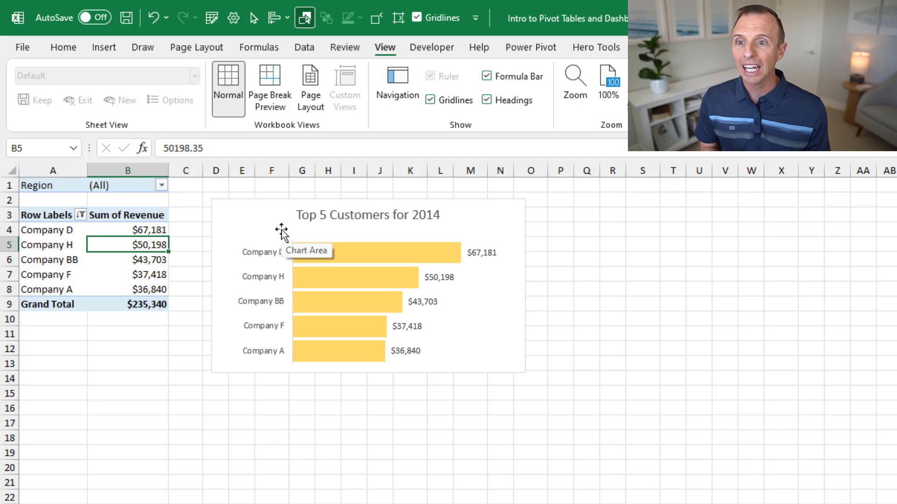
click(422, 18)
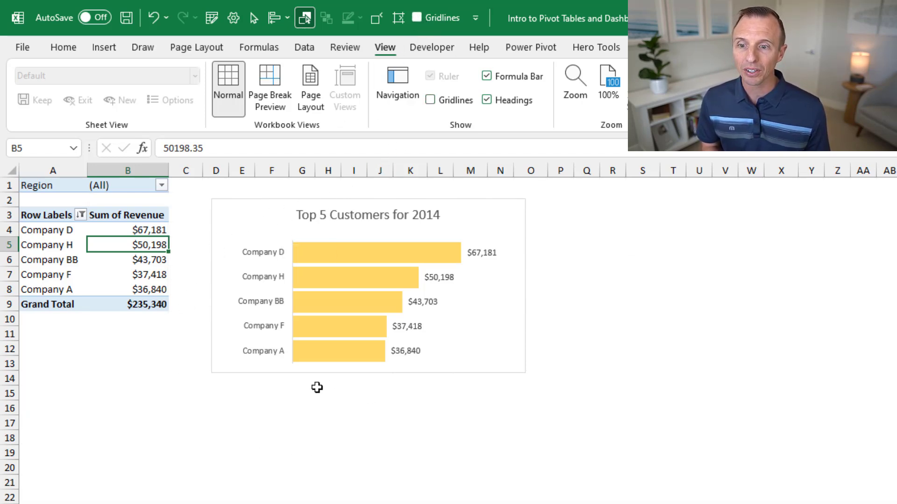
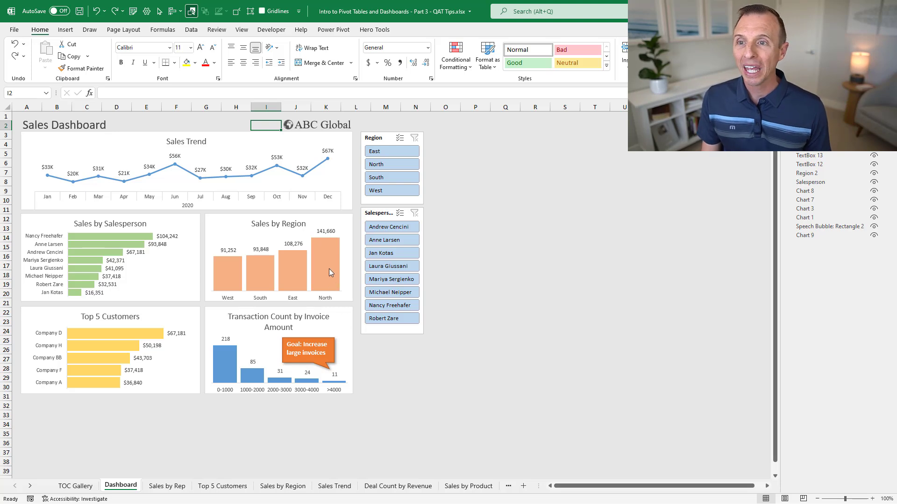
Open the customization options for the Quick Access Toolbar
right_click(264, 13)
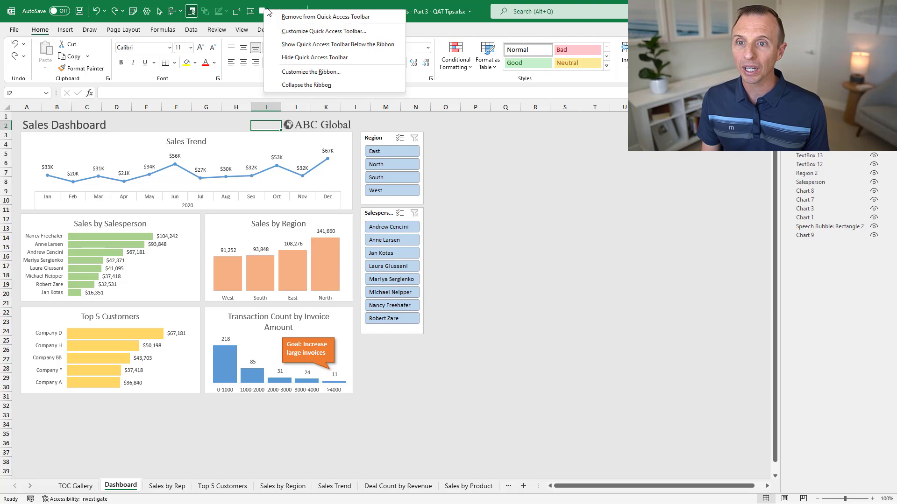
click(282, 33)
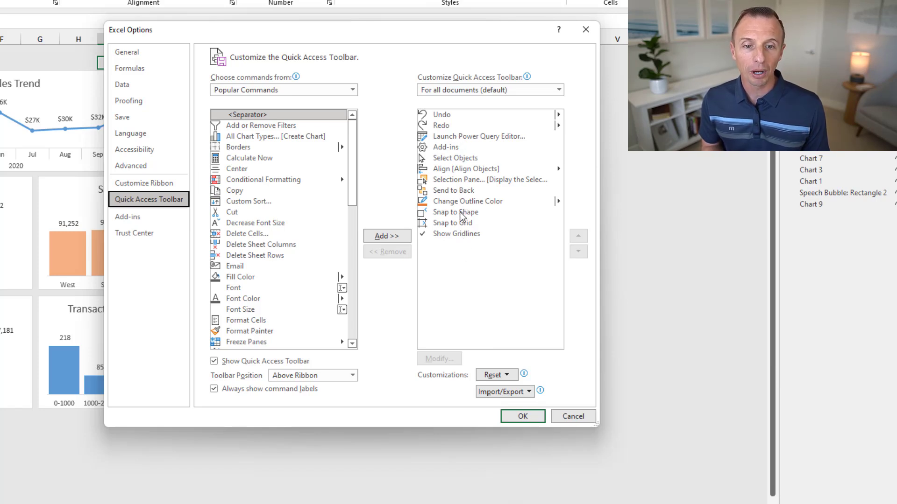
Prepare an export of all customizations to Documents as QAT Dashboards.exportedUI, and cancel the save
click(502, 392)
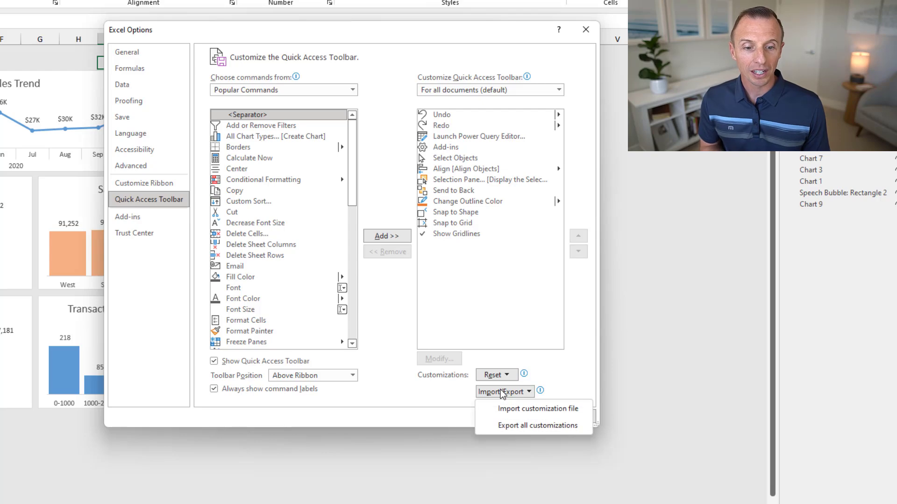
click(506, 426)
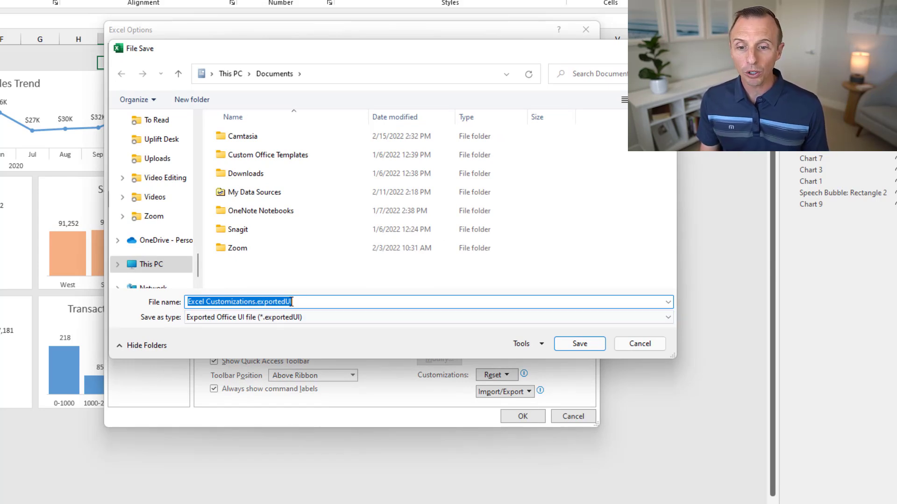
click(255, 303)
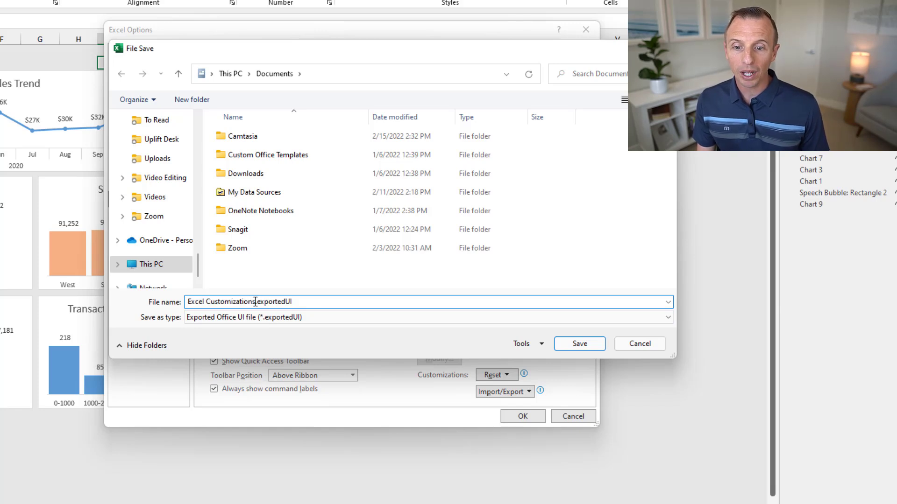
drag(256, 302, 187, 304)
text(QAT)
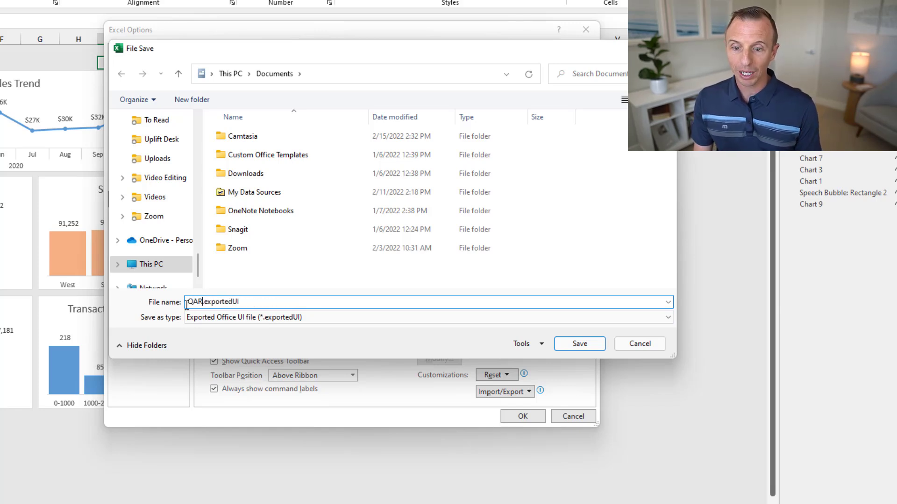
text( Dashco)
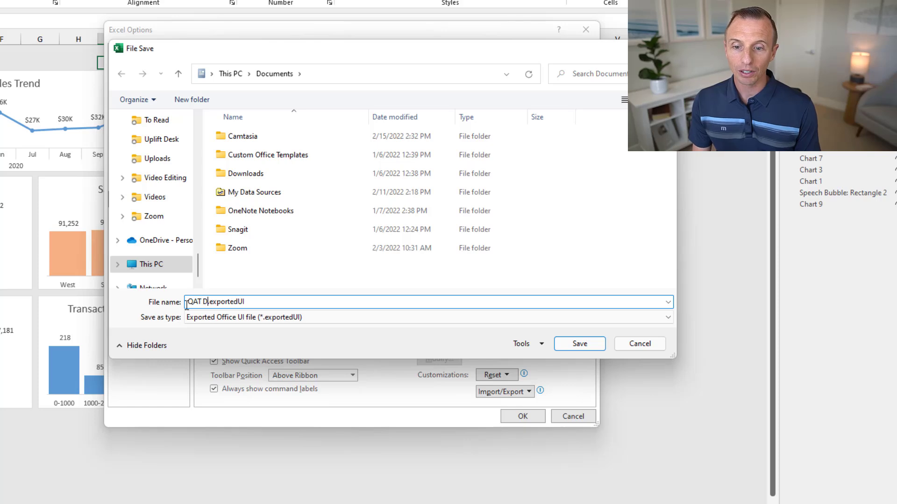
text(ards)
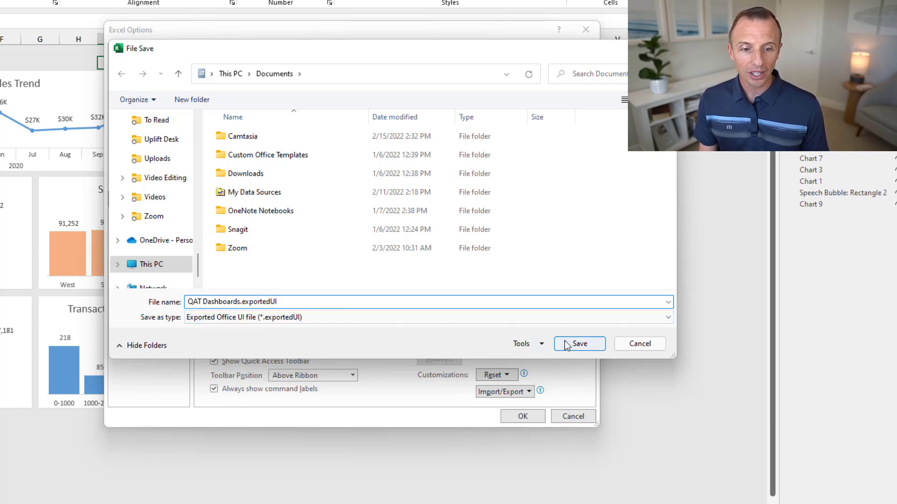
click(633, 346)
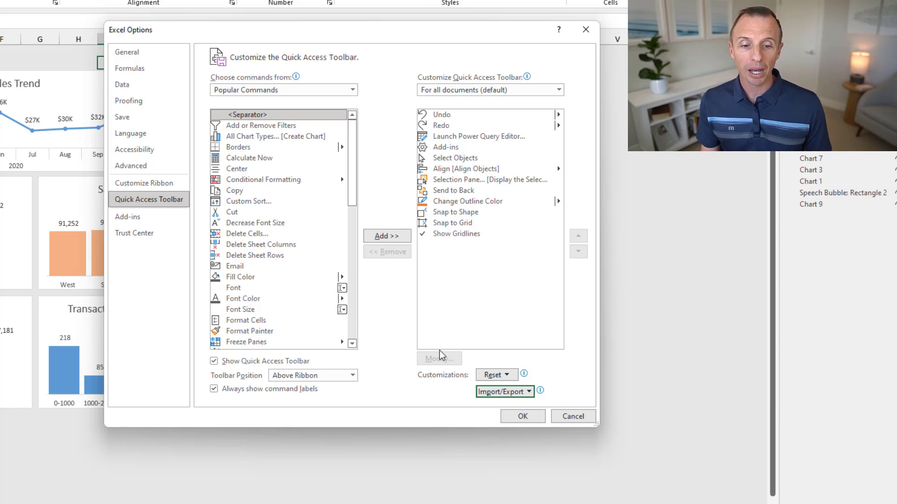
Open the file picker for importing a customization file and close it without choosing a file
click(506, 392)
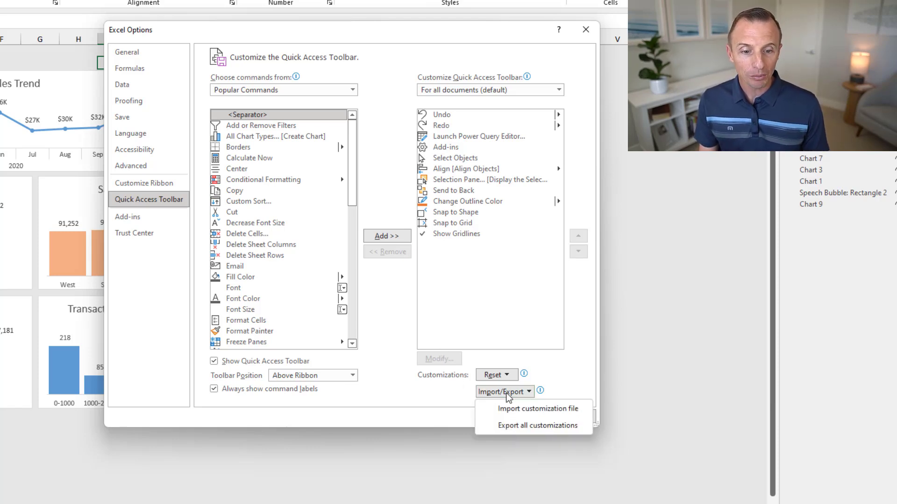
click(508, 409)
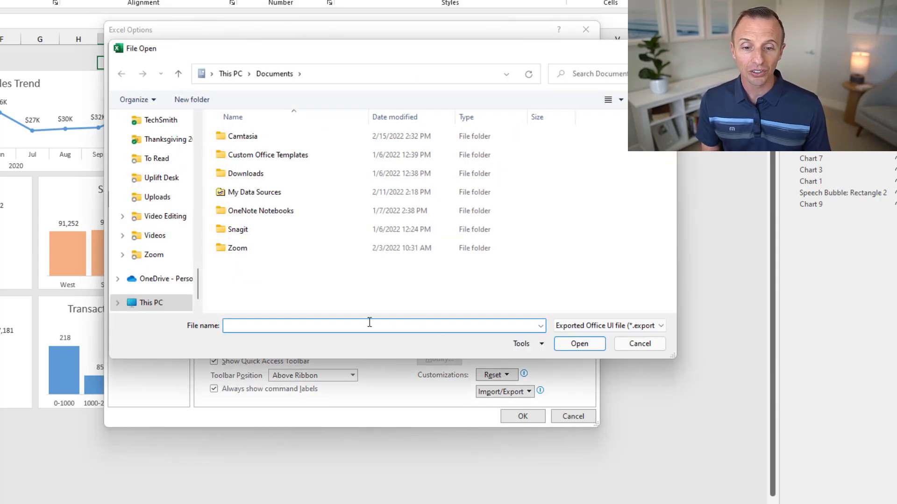
click(633, 344)
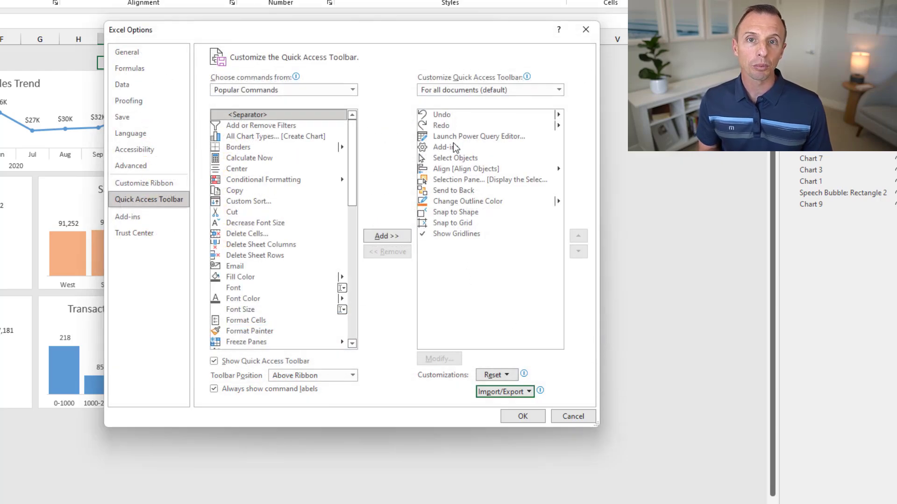